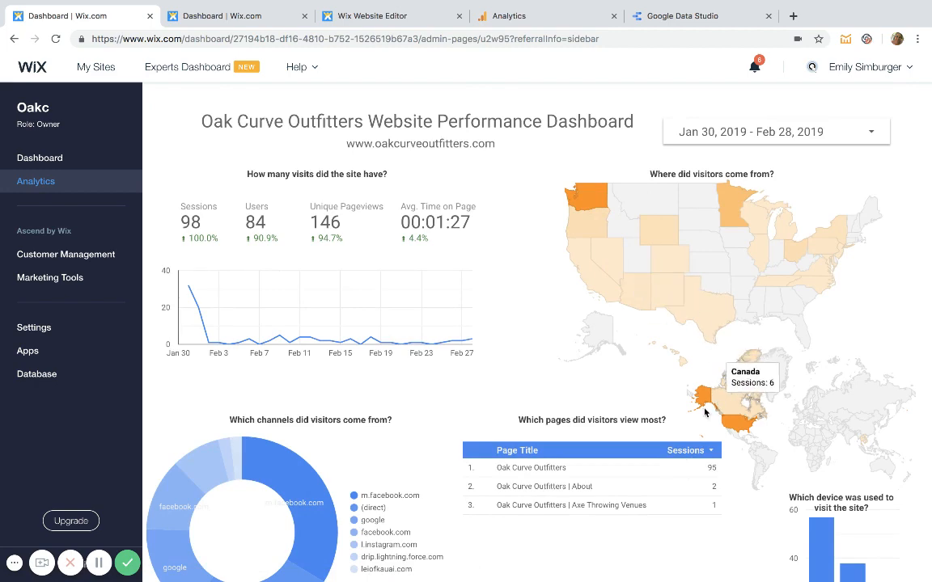
Step: Review the visits, channels, pages, devices and locations on the Oak Curve Outfitters performance dashboard, and close that dashboard
scroll(517, 489, down, 3)
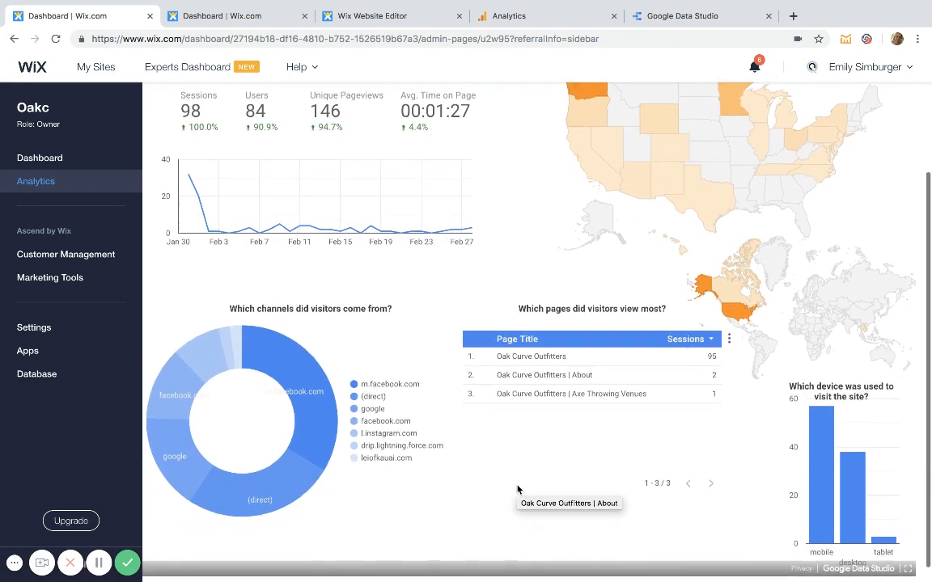
scroll(518, 489, up, 3)
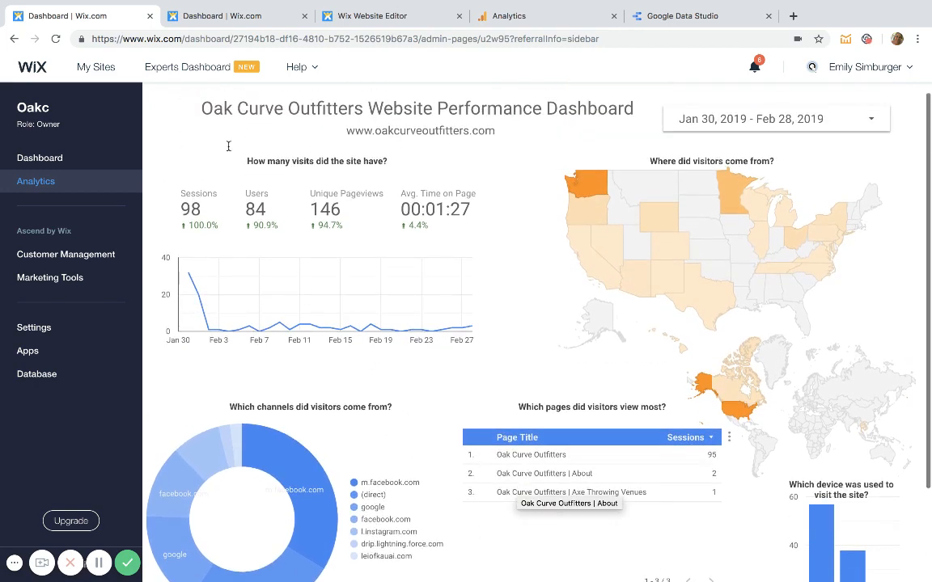
click(148, 17)
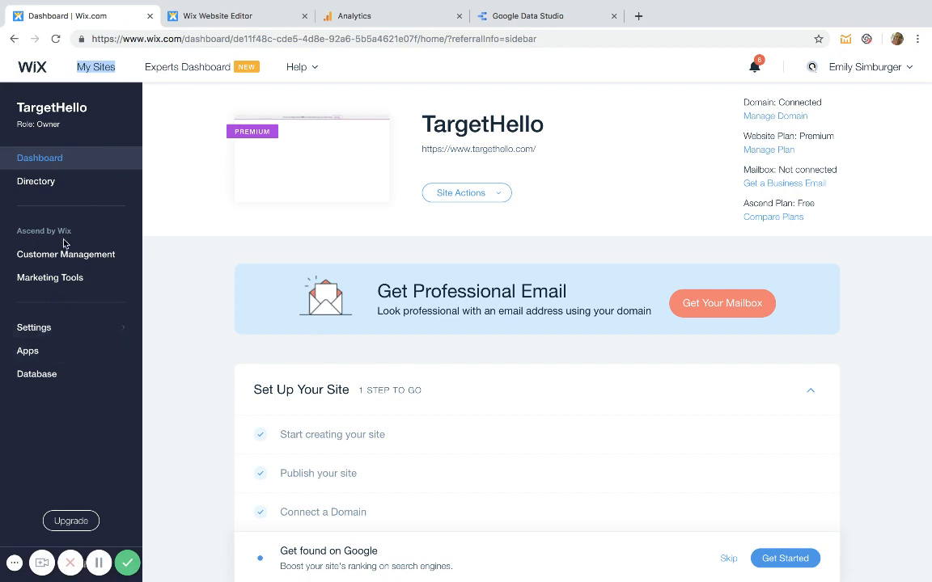
Step: Open the form for adding a Google Analytics tracking code in the TargetHello site's marketing integrations
click(51, 277)
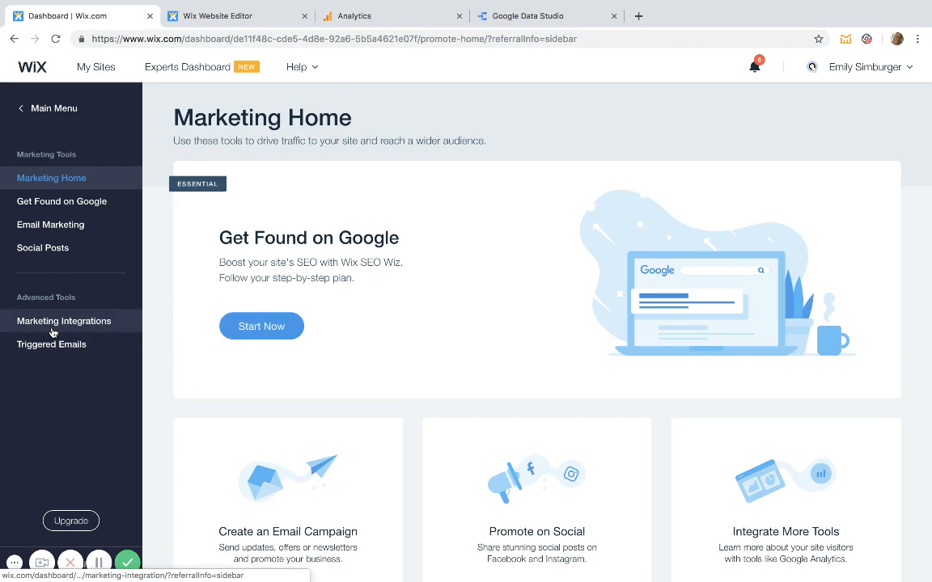
click(52, 324)
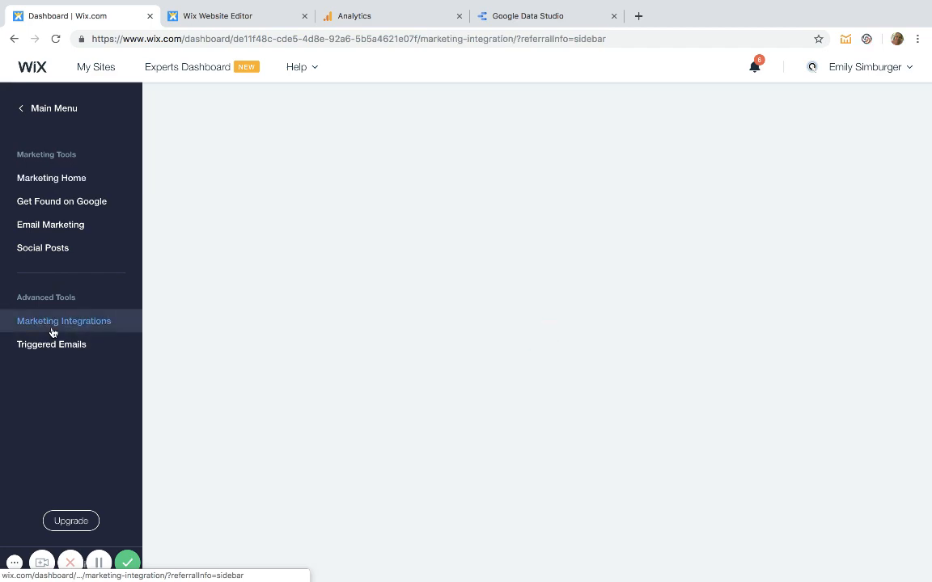
click(220, 326)
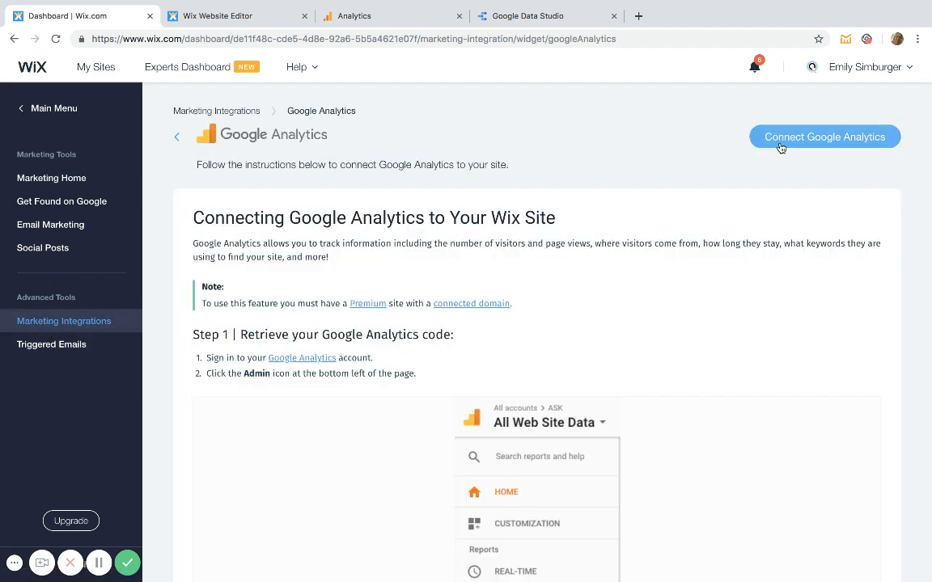
click(780, 144)
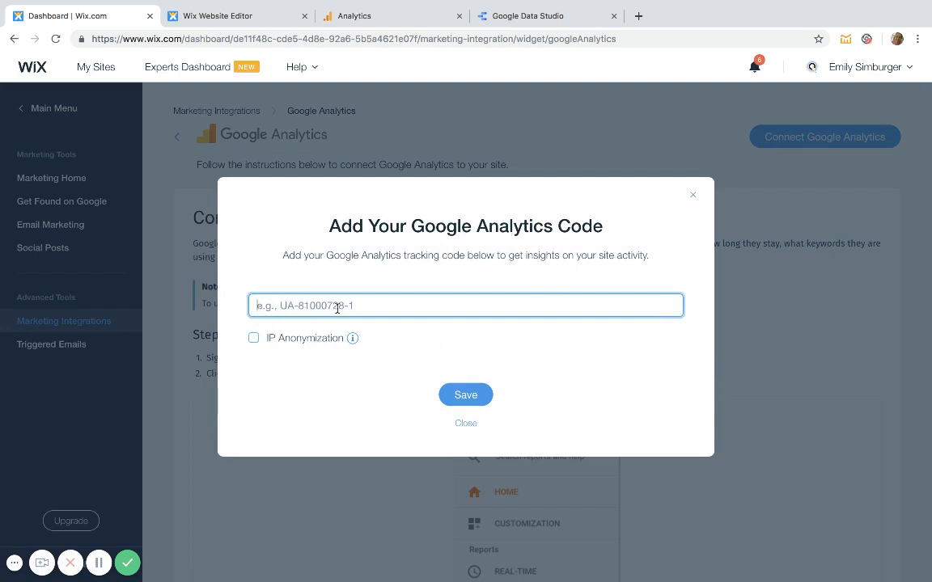
Step: Switch to Google Analytics and start a new website account with the account name TargetHello
click(354, 47)
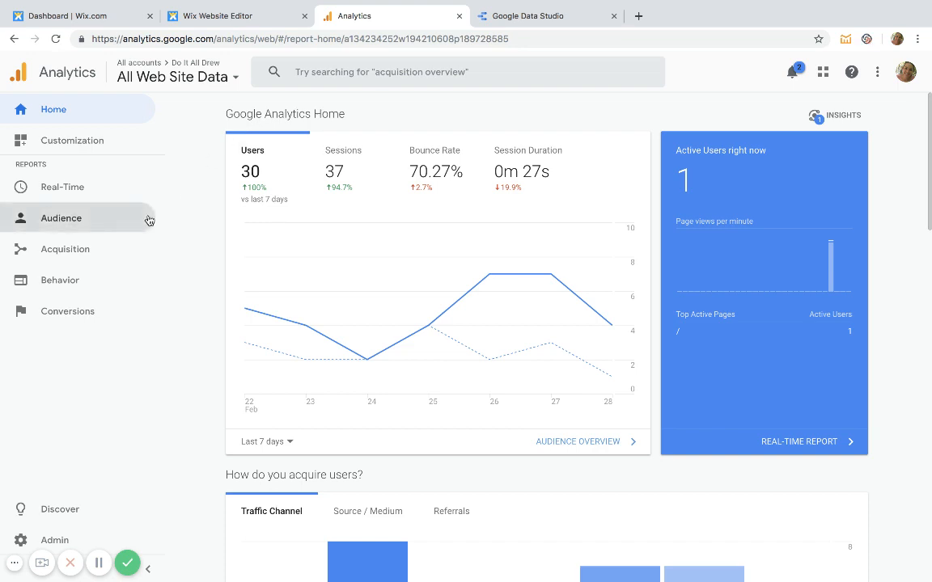
click(54, 540)
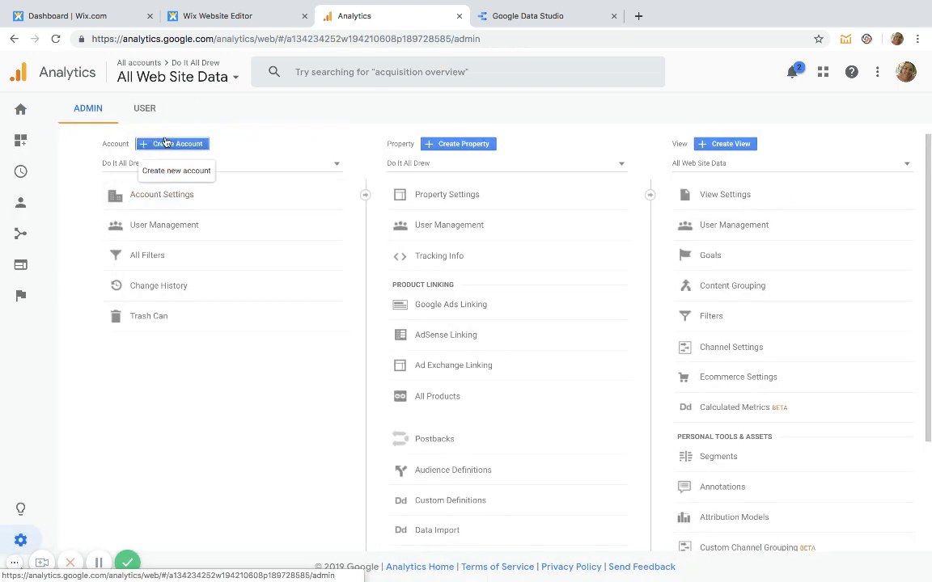
click(168, 144)
click(187, 287)
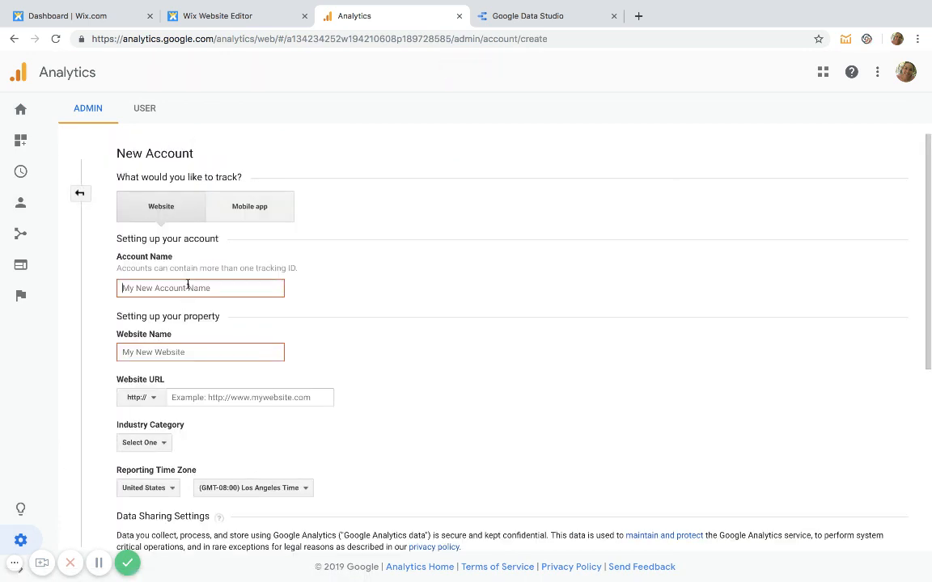
text(TargetHello)
key(Tab)
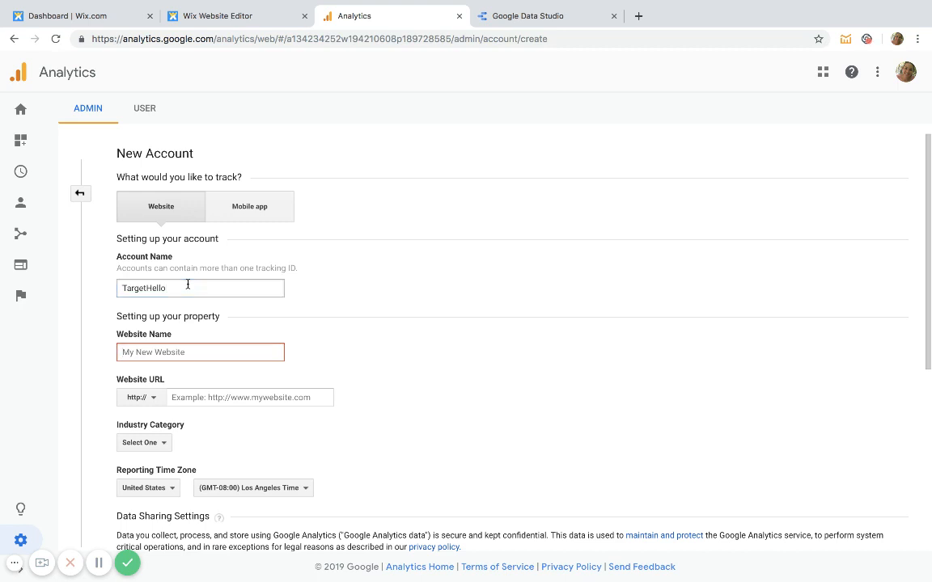
text(Targert)
key(BackSpace)
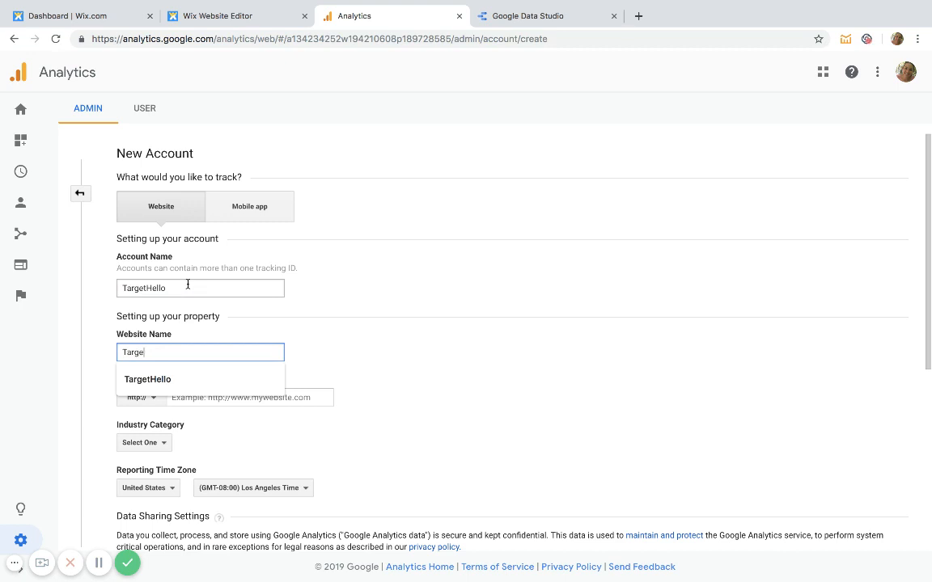
text(tHello)
key(Tab)
key(Tab)
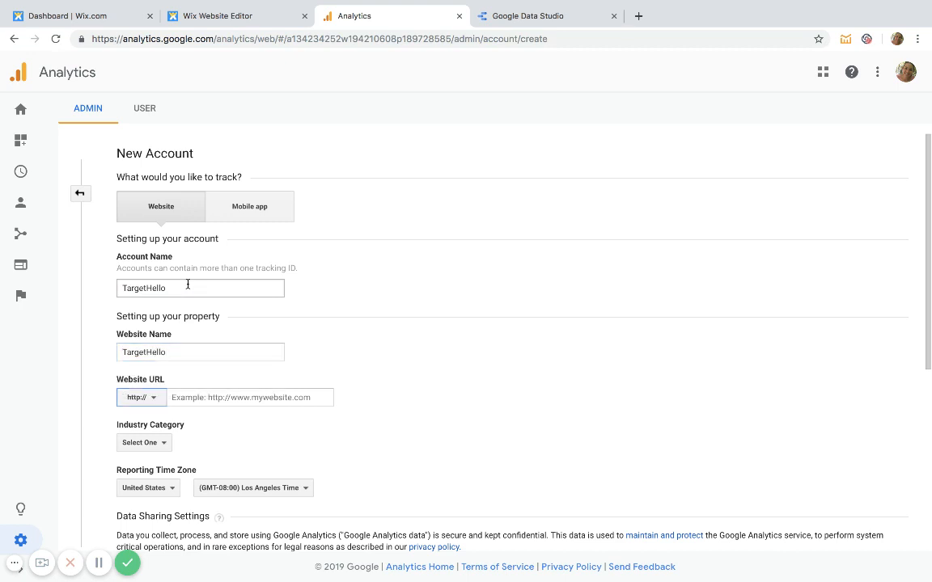
text(www.target)
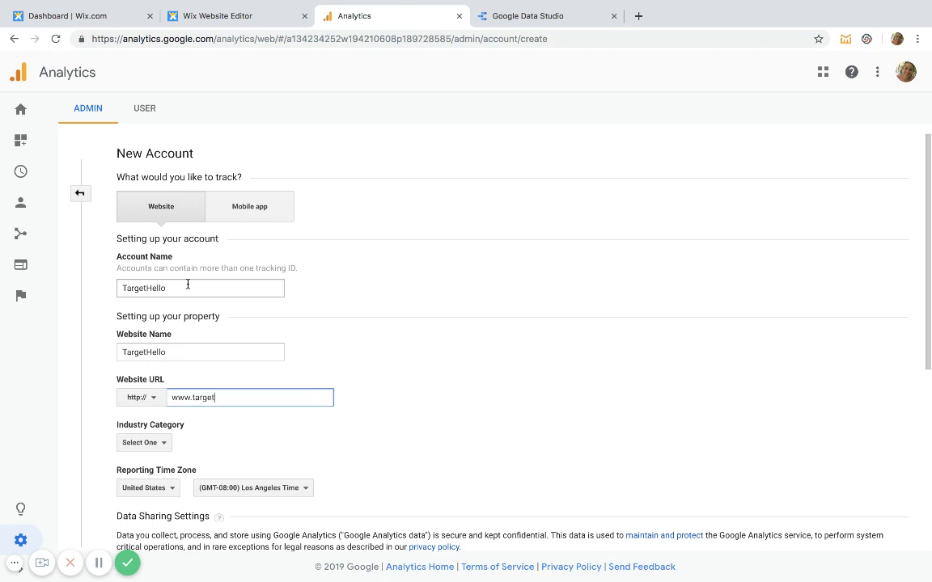
text(hello.com)
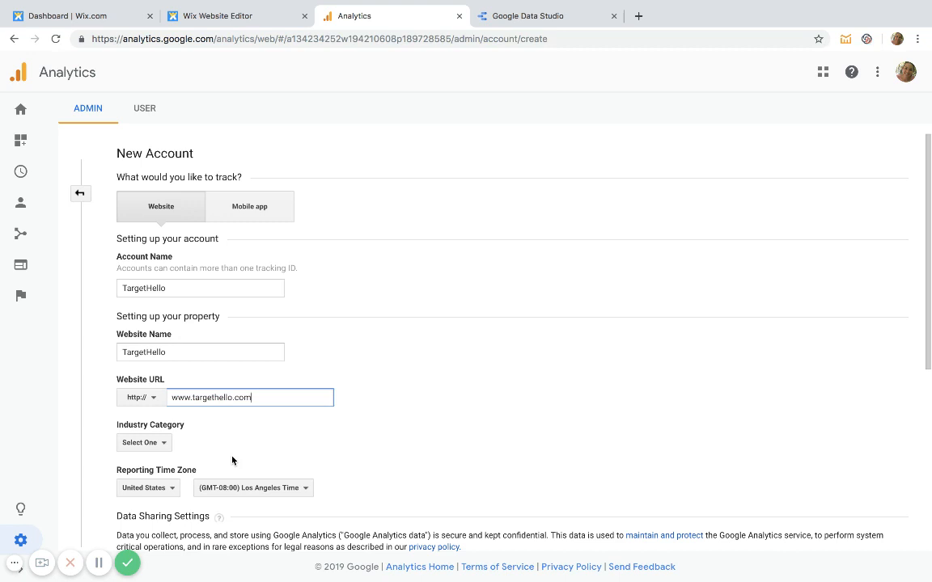
Step: Set the industry category to Other and the reporting time zone to (GMT-06:00) Chicago Time
click(150, 442)
scroll(174, 380, down, 10)
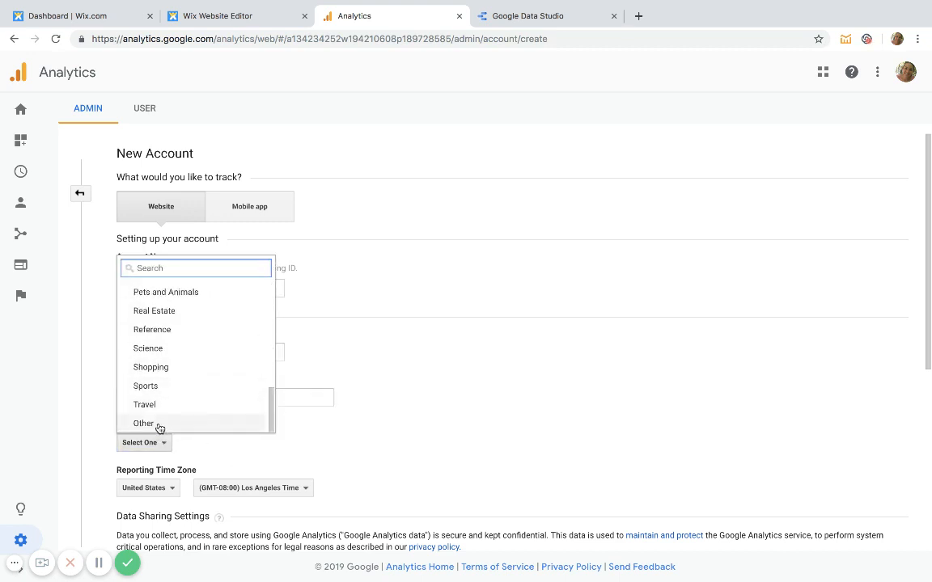
click(158, 424)
click(212, 487)
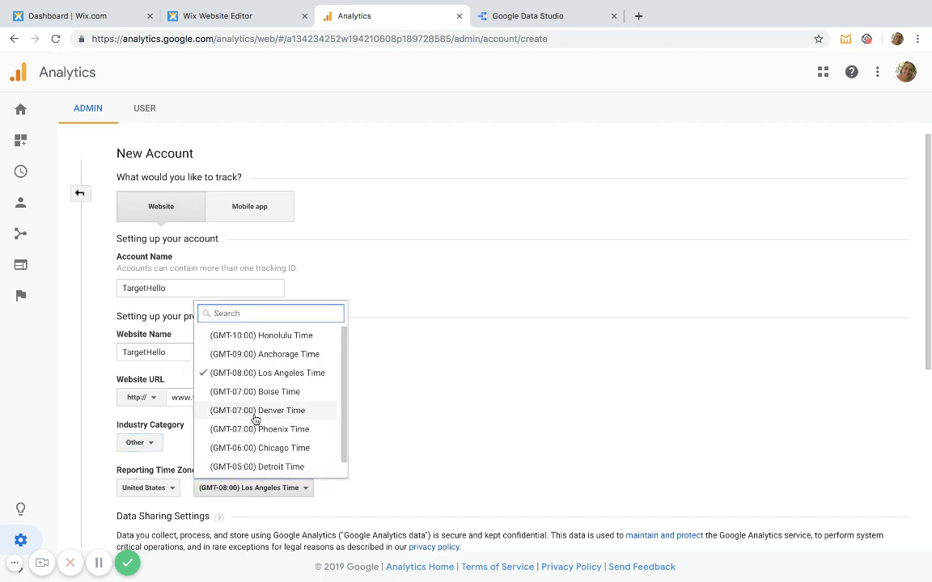
click(259, 447)
Step: Request the tracking ID and accept the Analytics terms of service, the GDPR data processing terms and the additional data sharing terms
scroll(320, 437, down, 5)
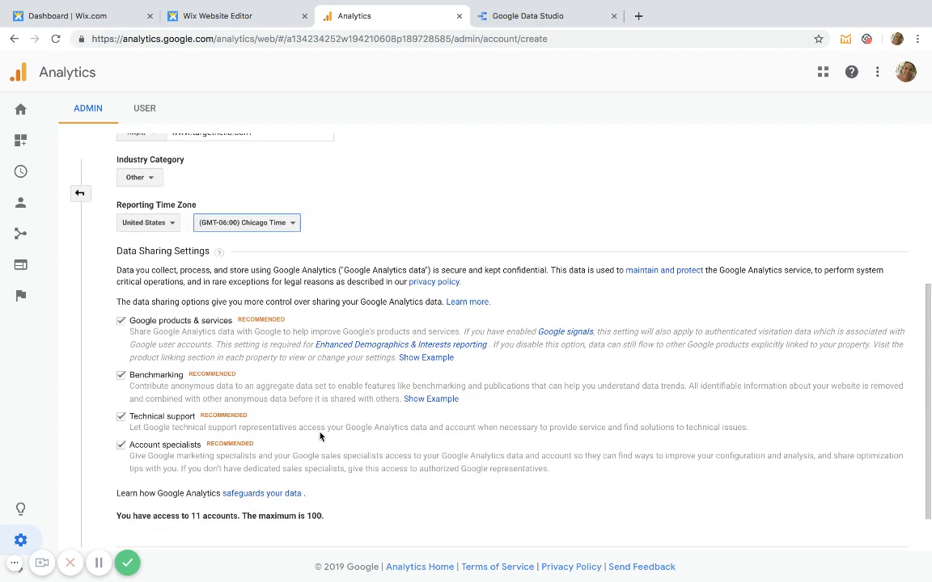
click(147, 516)
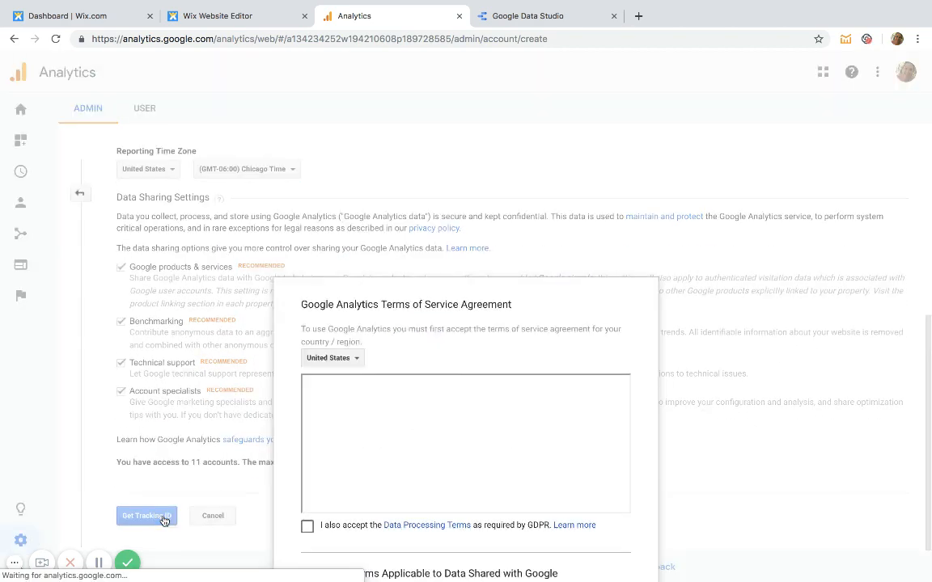
click(306, 301)
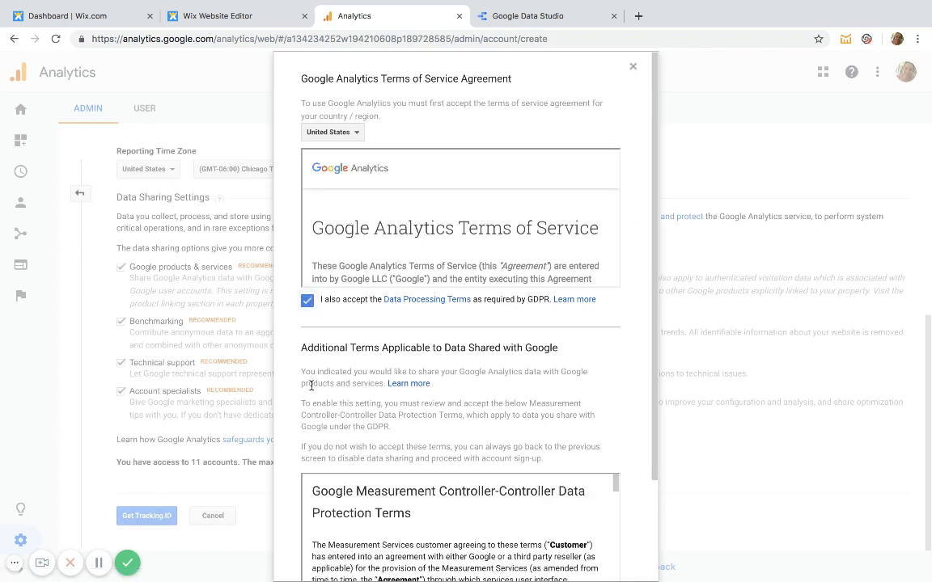
scroll(310, 387, down, 3)
click(307, 503)
click(323, 542)
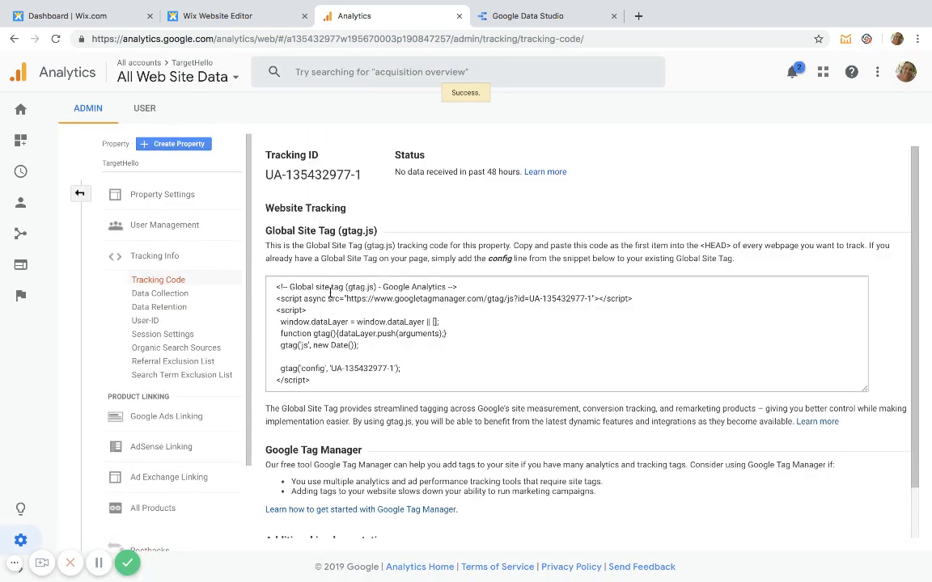
Step: Copy the new TargetHello property's tracking ID
drag(266, 176, 360, 180)
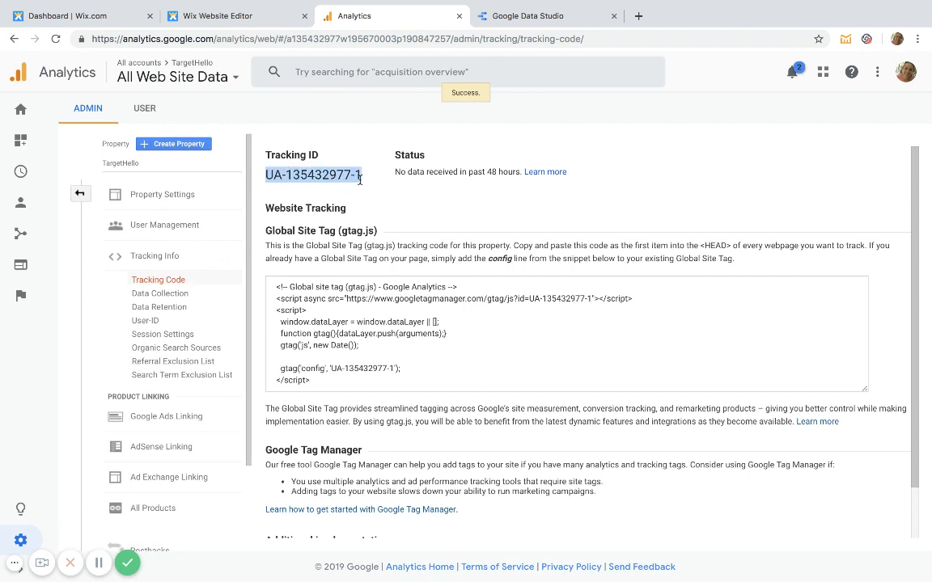
right_click(341, 176)
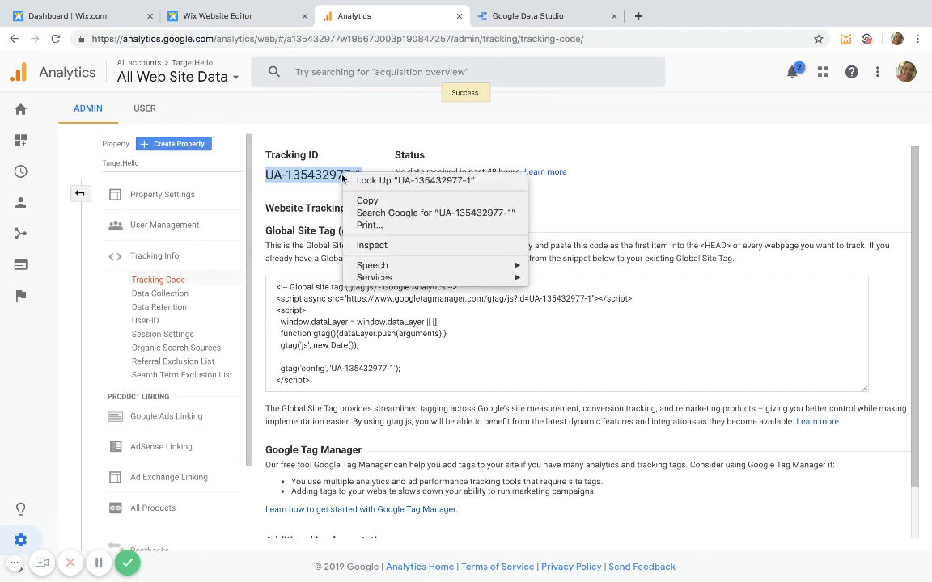
click(367, 200)
Step: Return to the Wix dashboard, paste the tracking ID as the site's Google Analytics code and save the connection
click(227, 22)
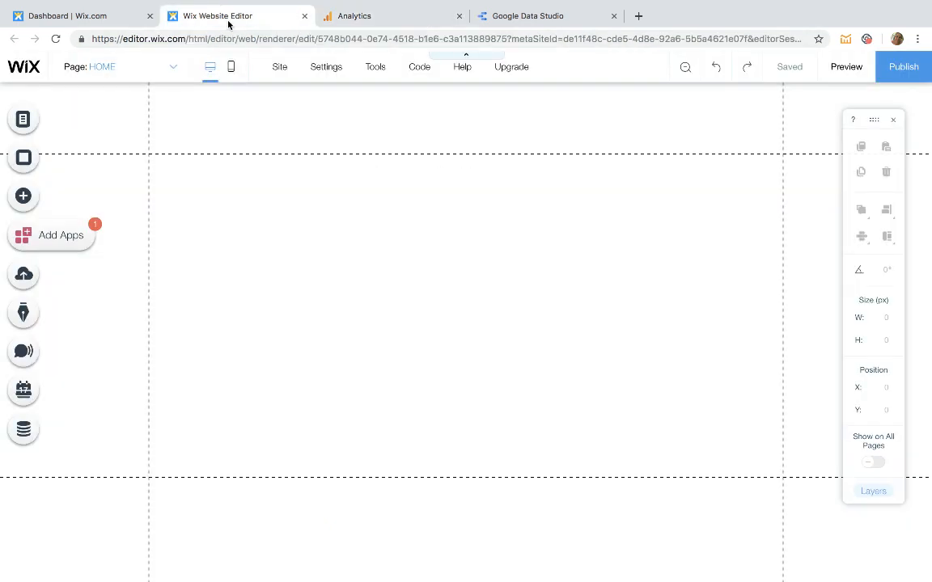
click(114, 22)
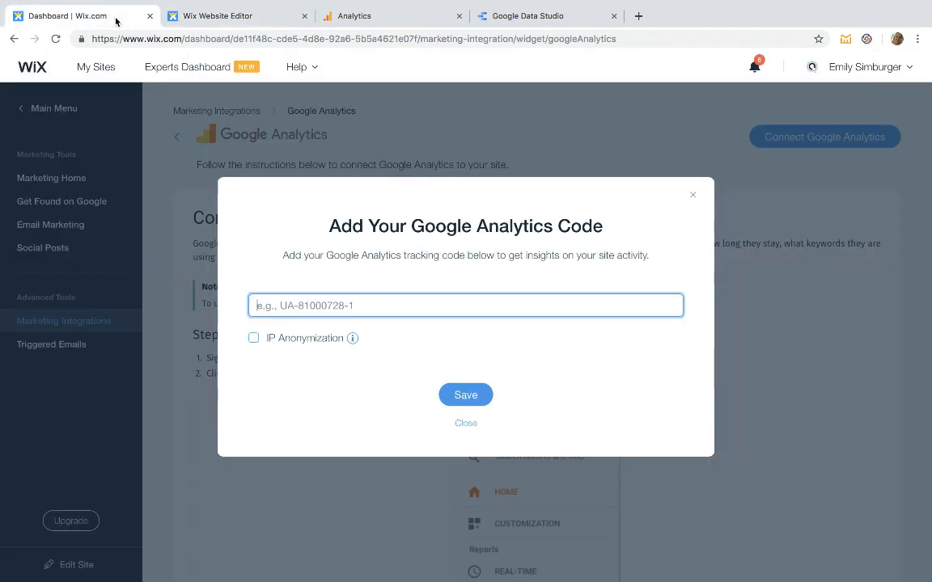
right_click(287, 308)
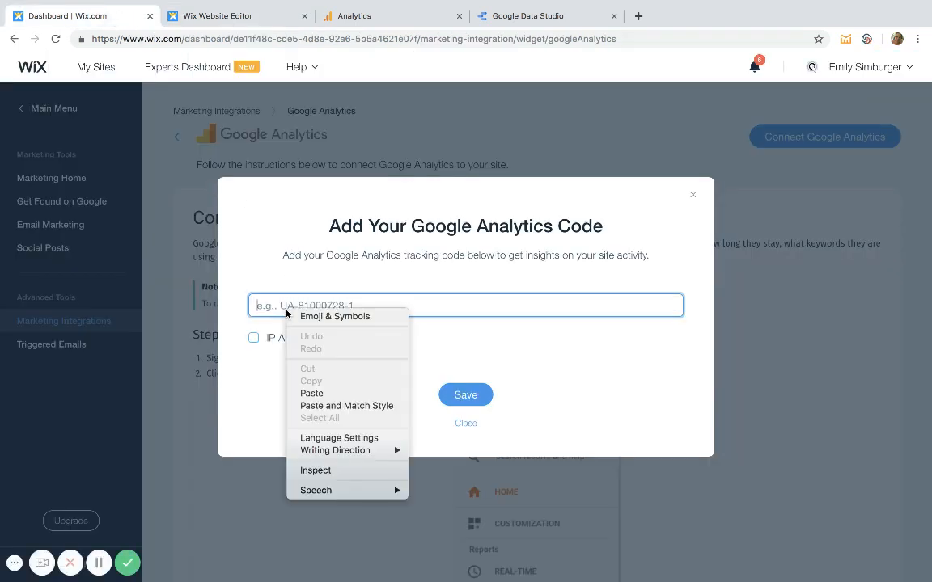
click(312, 394)
click(465, 395)
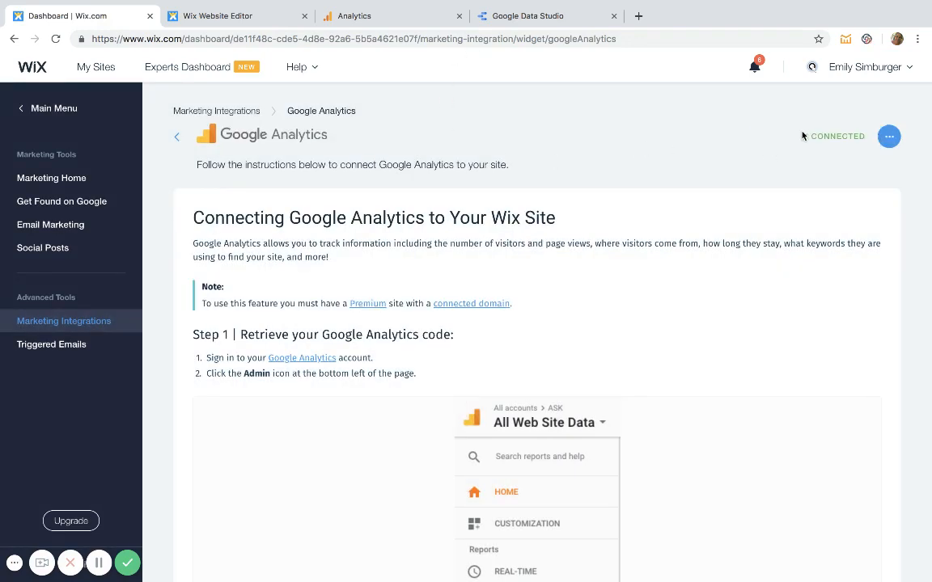
drag(802, 136, 848, 136)
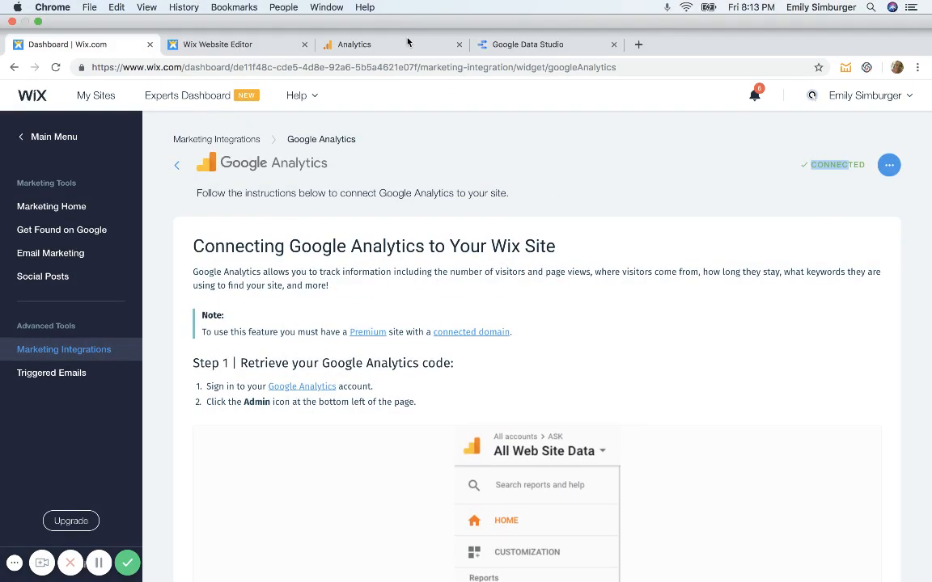
Step: Close Google Analytics and switch to Google Data Studio
click(408, 42)
click(459, 45)
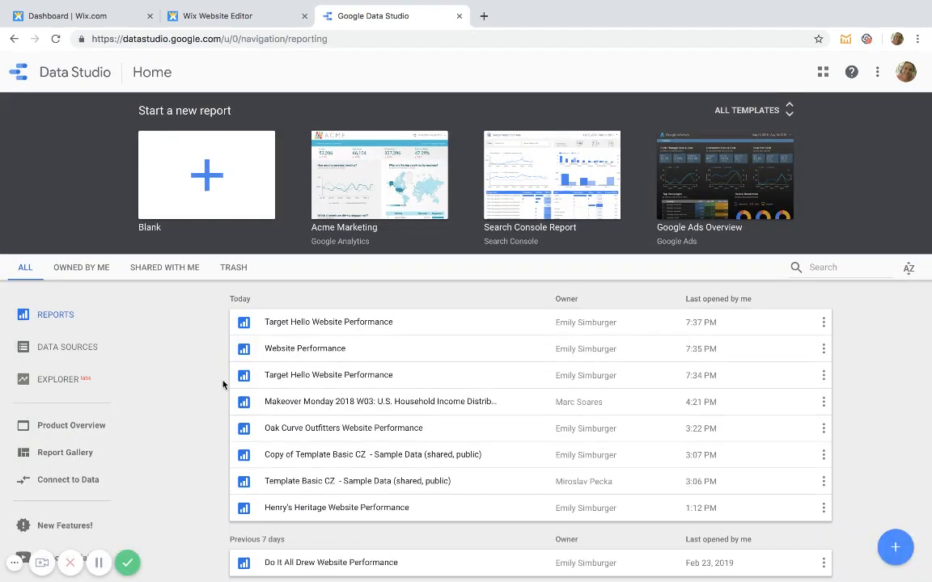
click(69, 348)
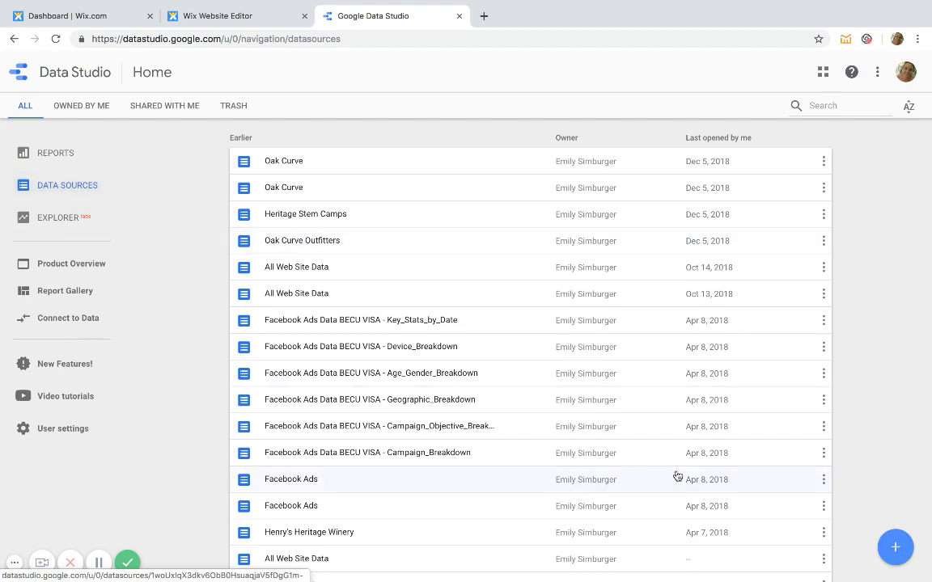
click(895, 549)
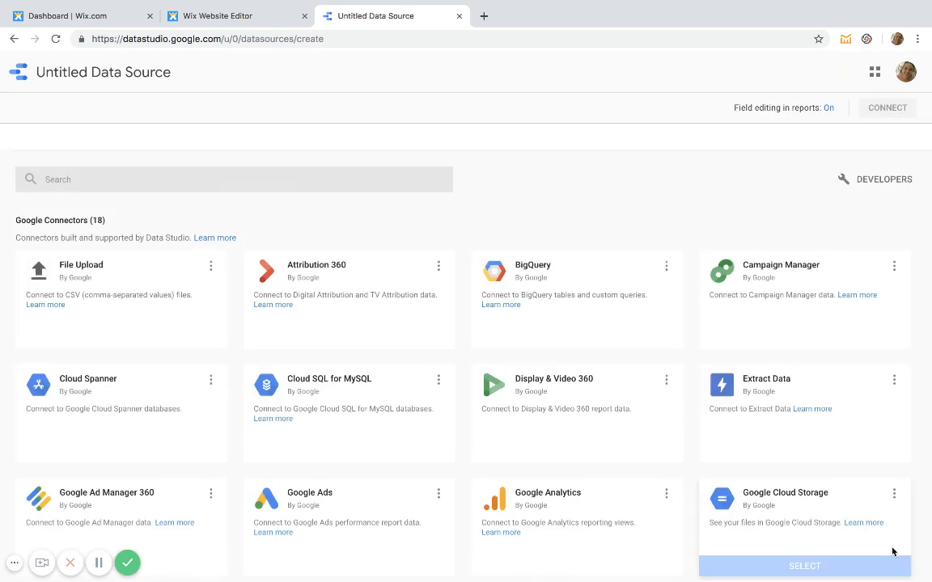
scroll(756, 430, down, 3)
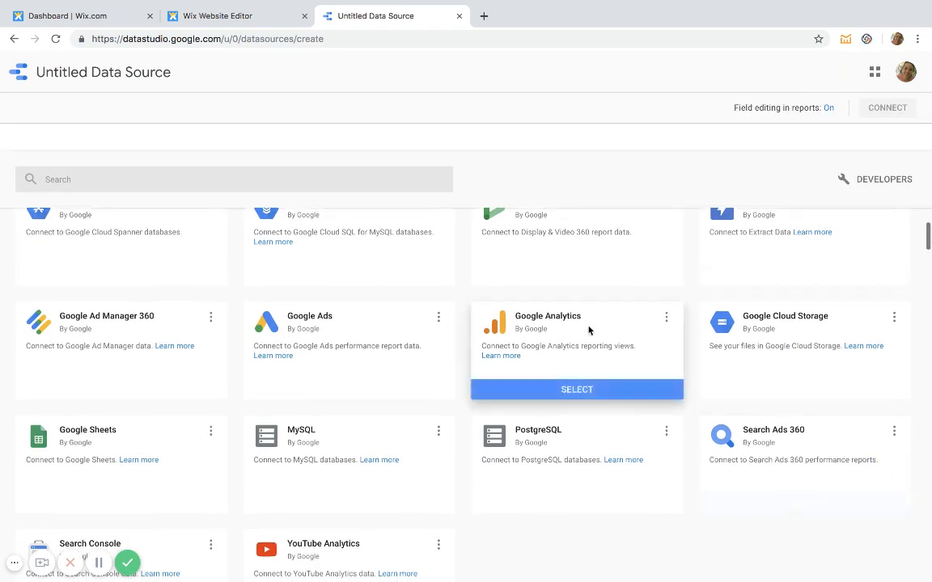
click(570, 390)
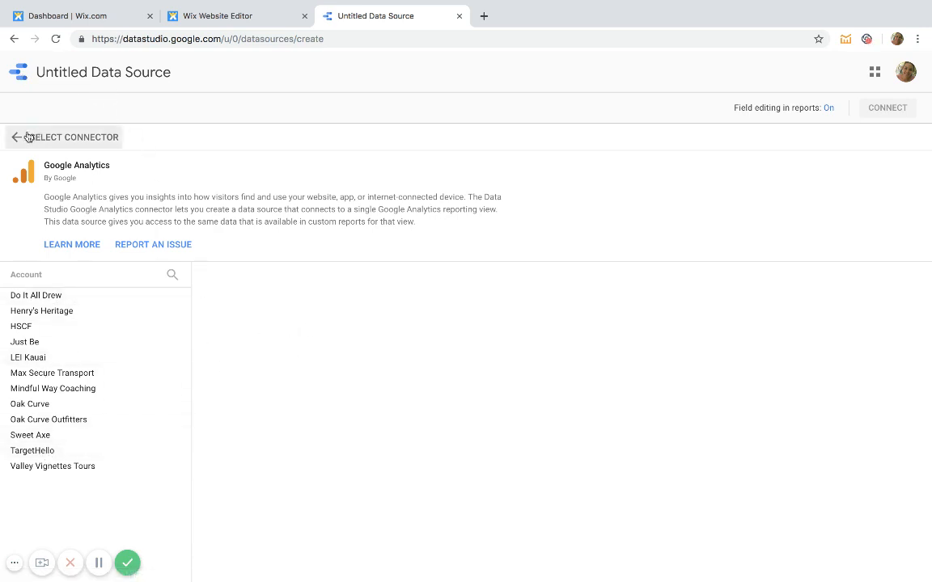
click(13, 74)
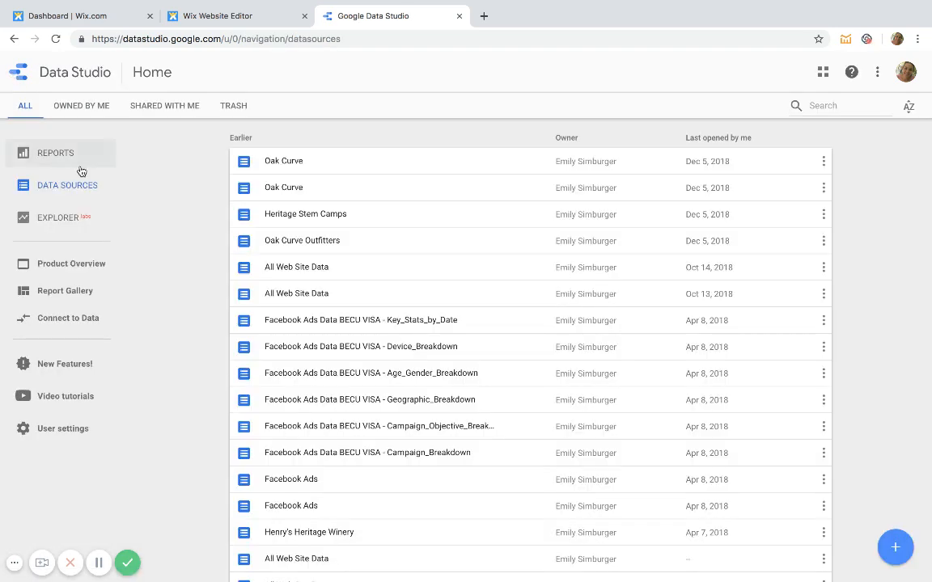
click(54, 155)
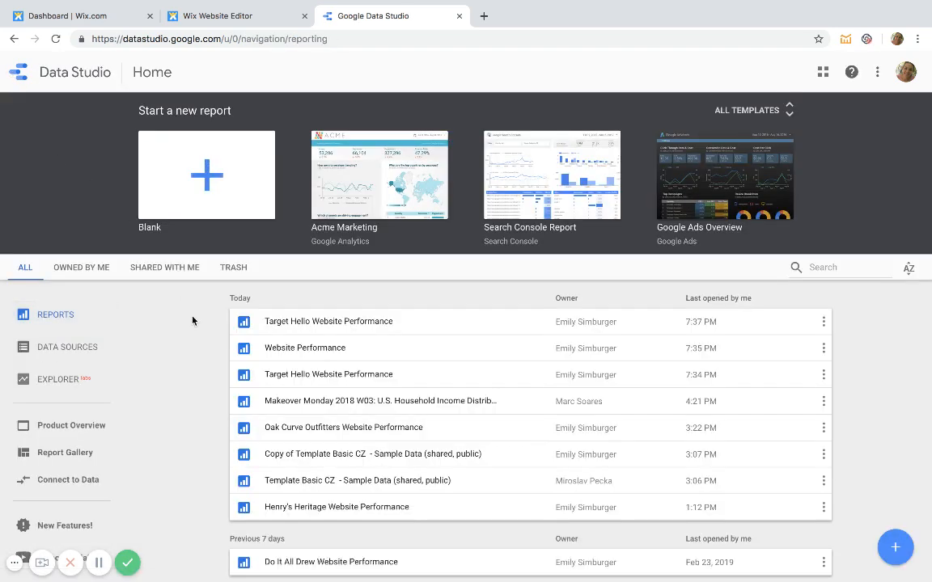
Step: Open the Website Performance report and start making a copy of it
scroll(193, 321, down, 2)
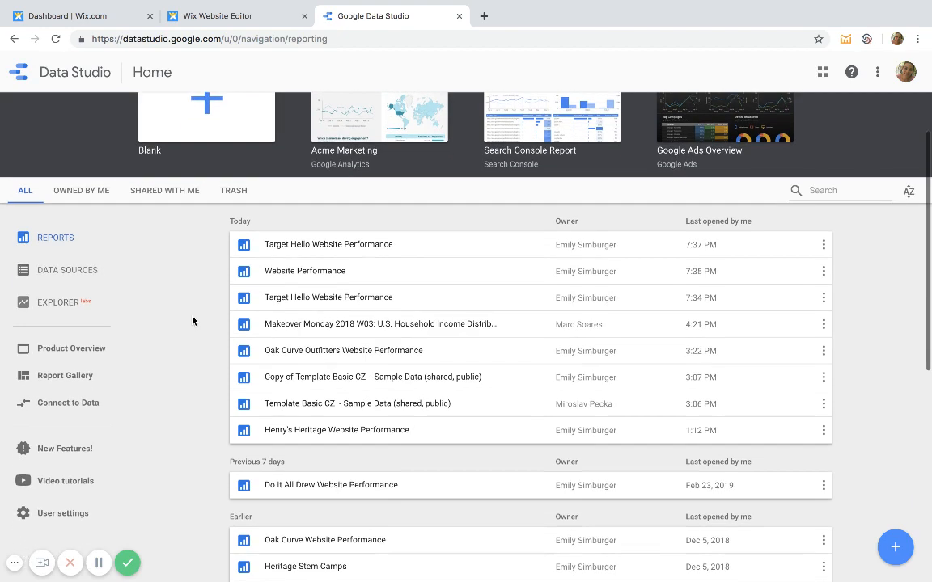
click(328, 277)
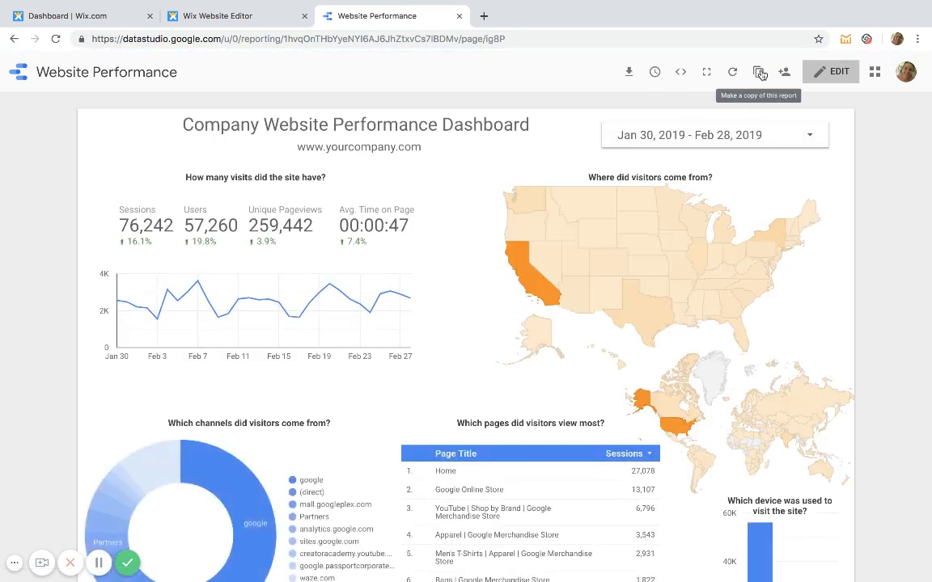
click(759, 73)
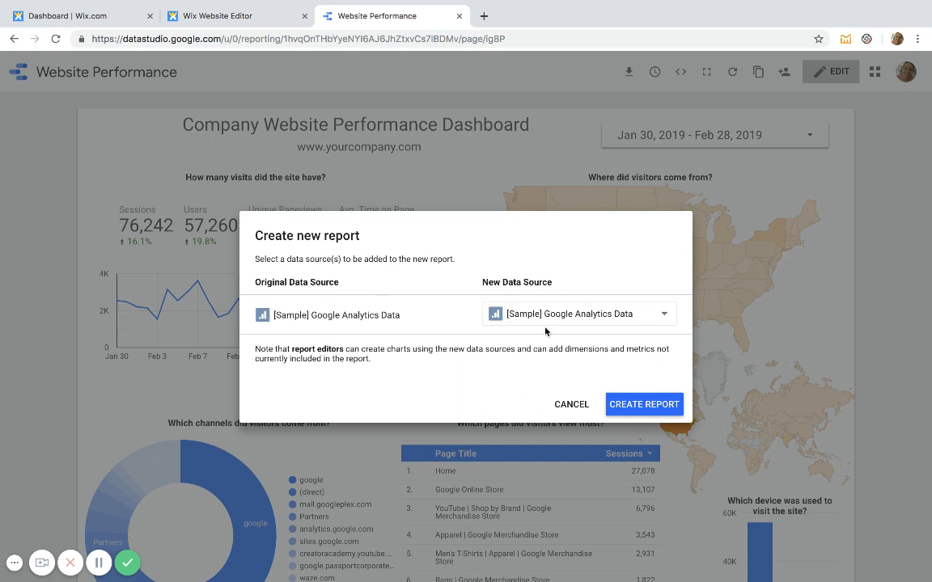
Step: Create a new data source for the report copy using the Google Analytics connector
click(573, 318)
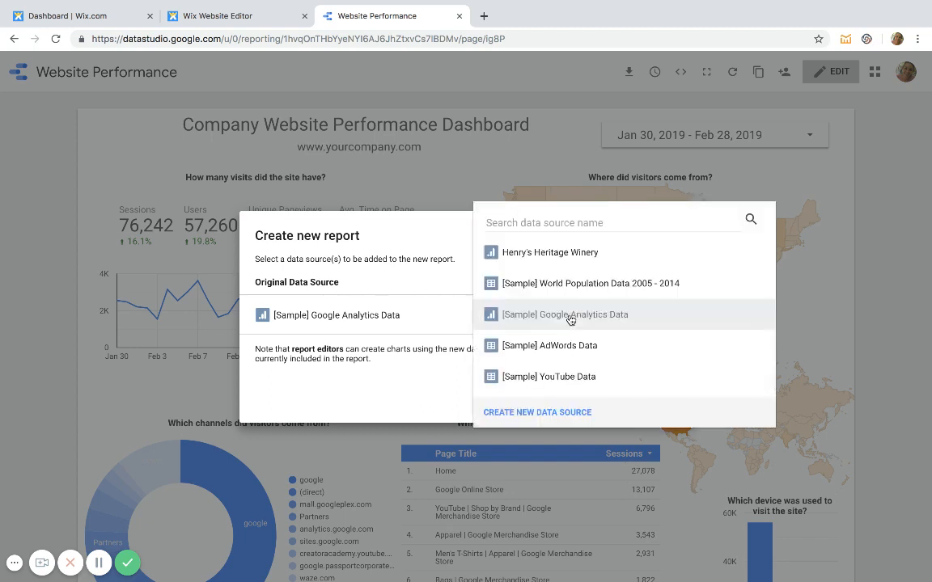
scroll(570, 319, up, 5)
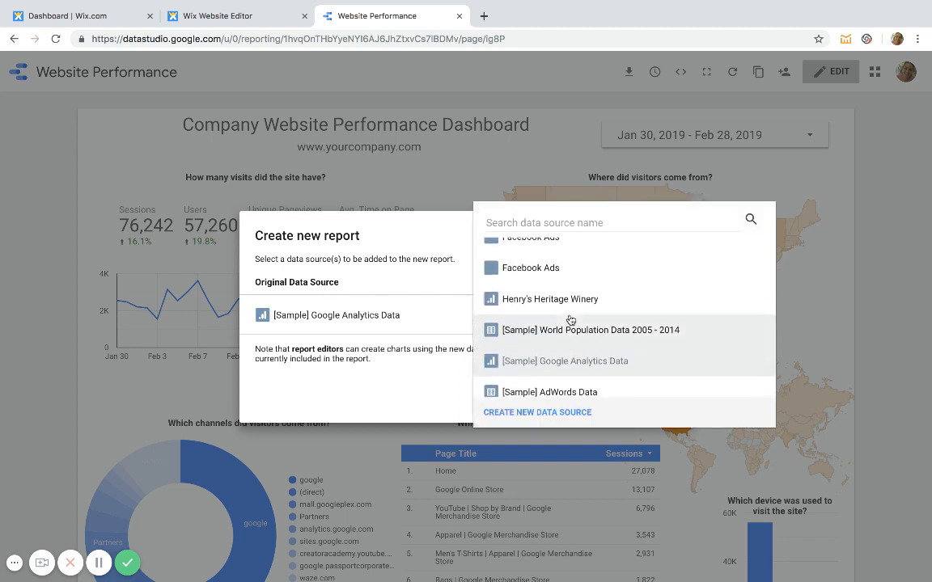
scroll(570, 319, up, 3)
scroll(572, 320, down, 1)
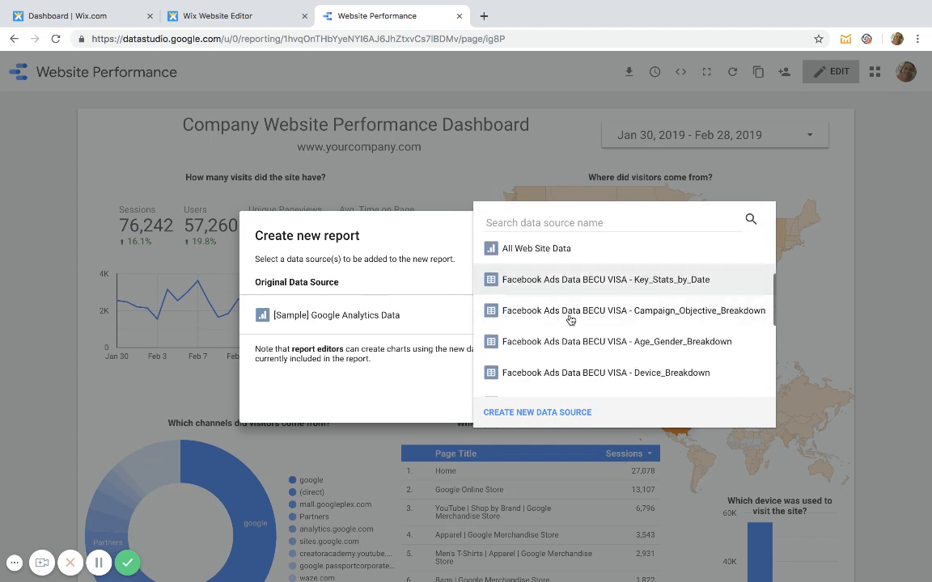
click(520, 413)
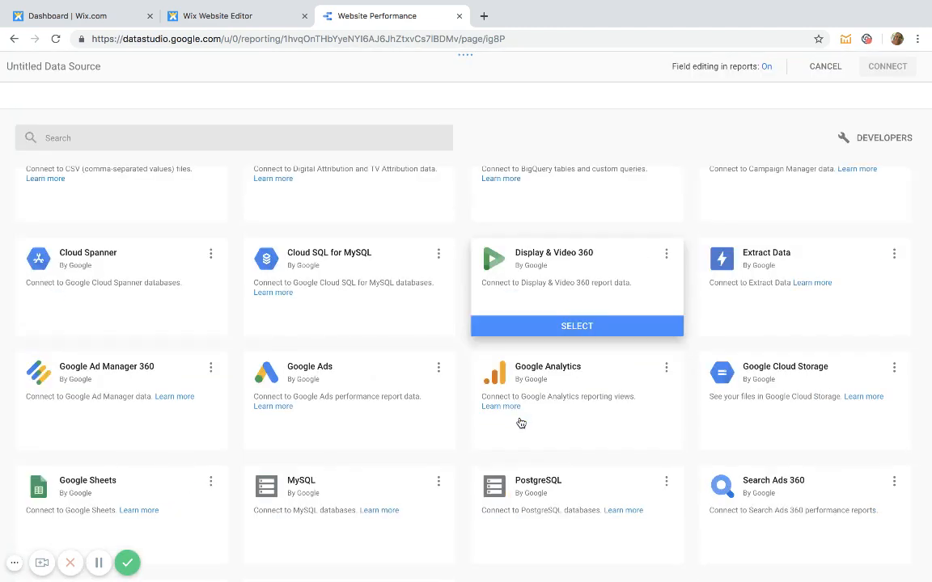
click(534, 442)
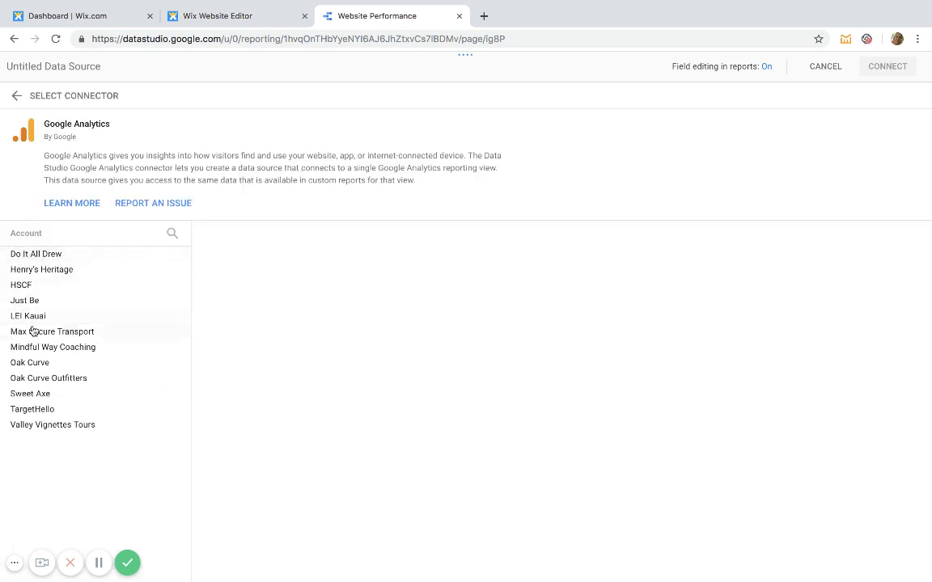
Step: Add the TargetHello account's TargetHello property with the All Web Site Data view as the data source and create the report copy
click(54, 411)
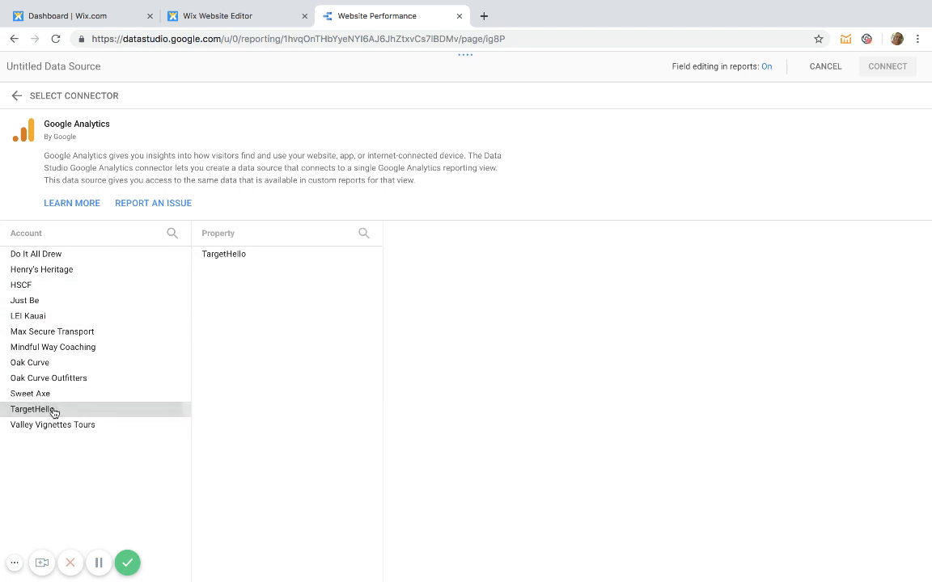
click(236, 257)
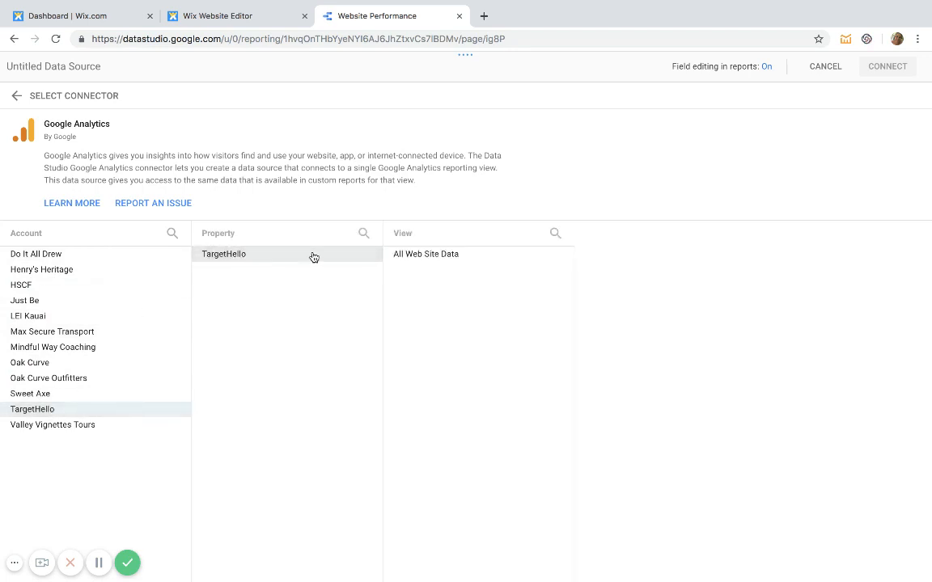
click(422, 258)
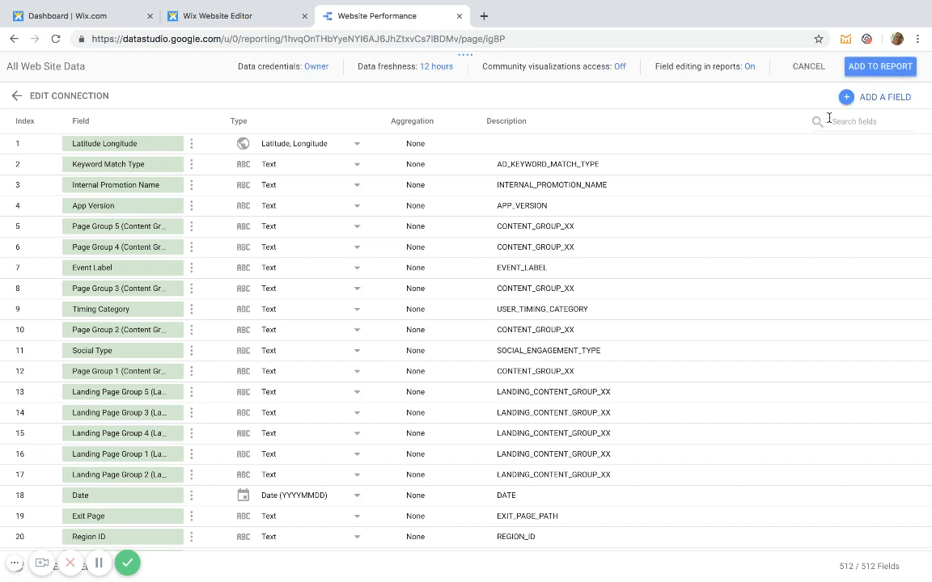
click(880, 68)
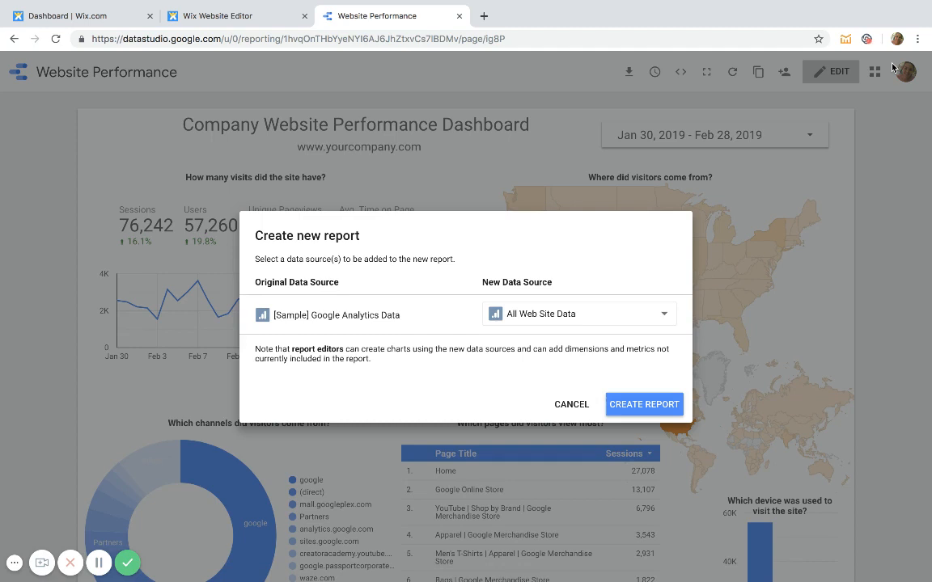
click(627, 404)
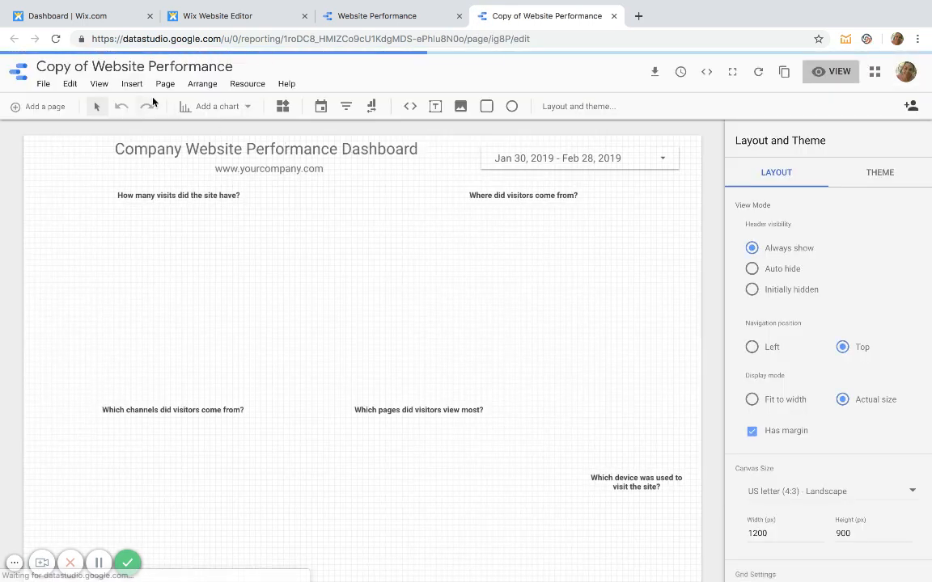
Step: Rename the copied report as "Target Hello Website Performance"
drag(95, 68, 34, 69)
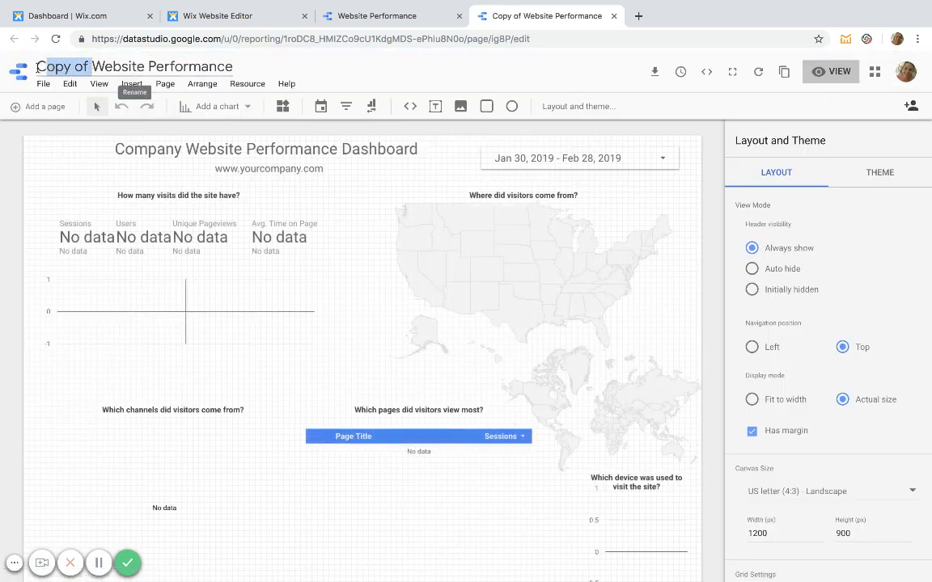
text(Hi)
key(BackSpace)
key(BackSpace)
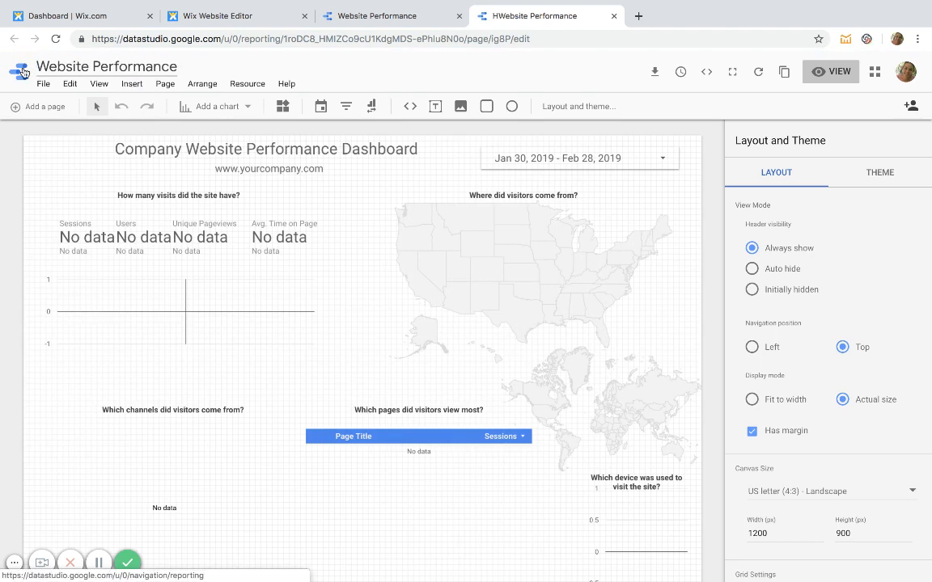
text(Tar)
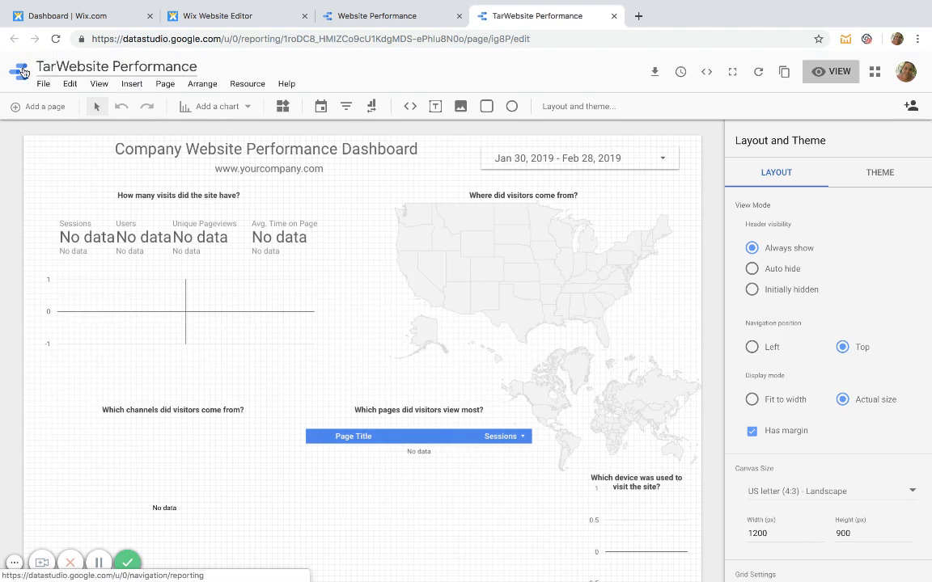
text(get Hello)
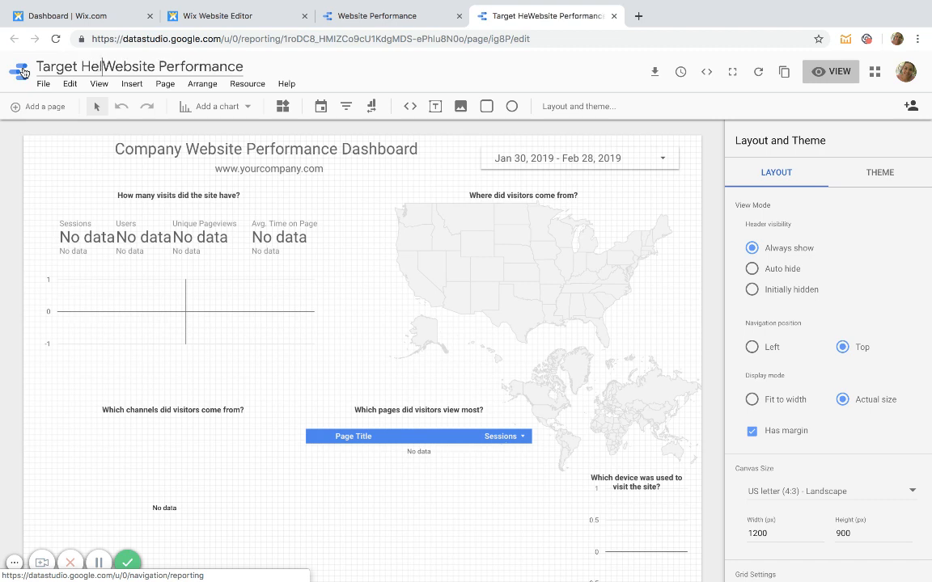
Step: Change the dashboard heading on the report page to "Target Hello Website Performance Dashboard"
click(170, 149)
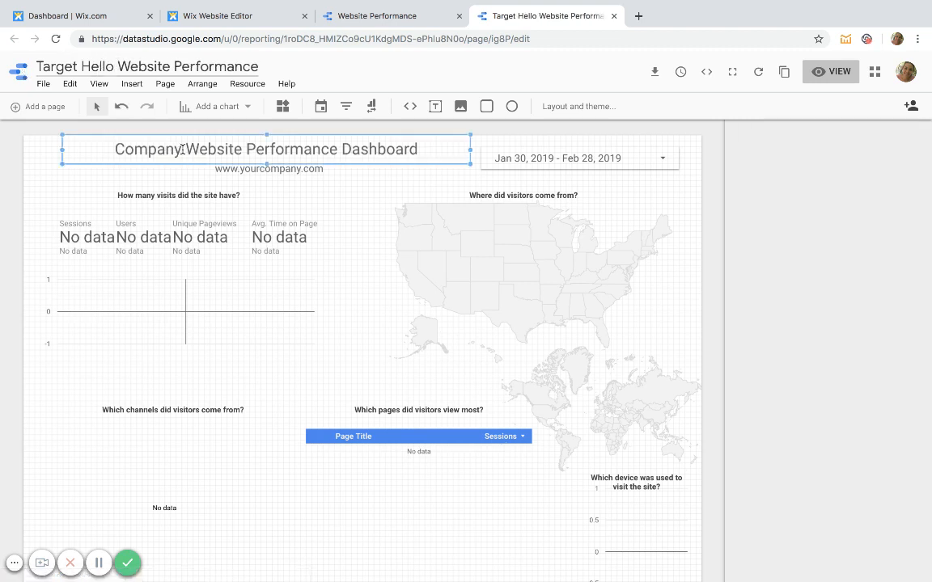
drag(187, 149, 113, 149)
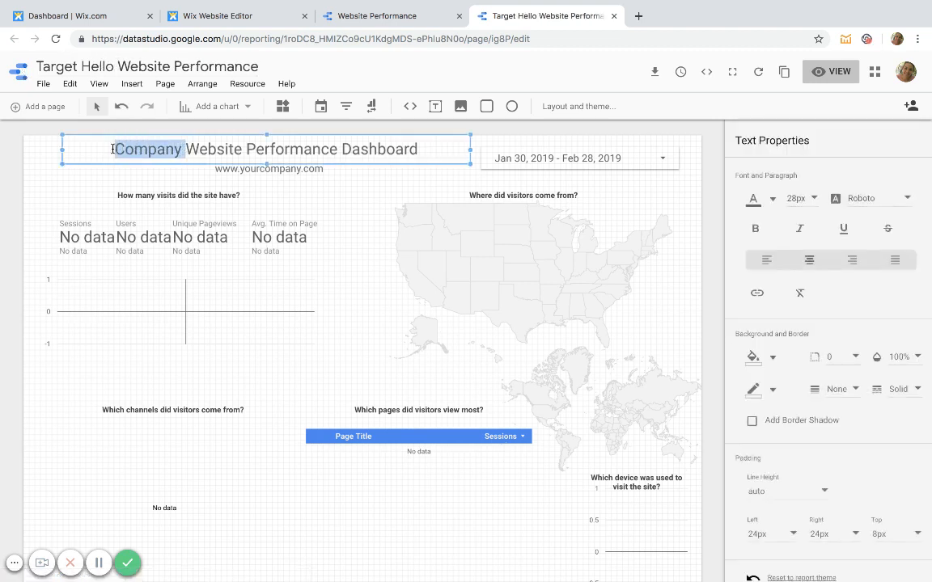
text(Target hel)
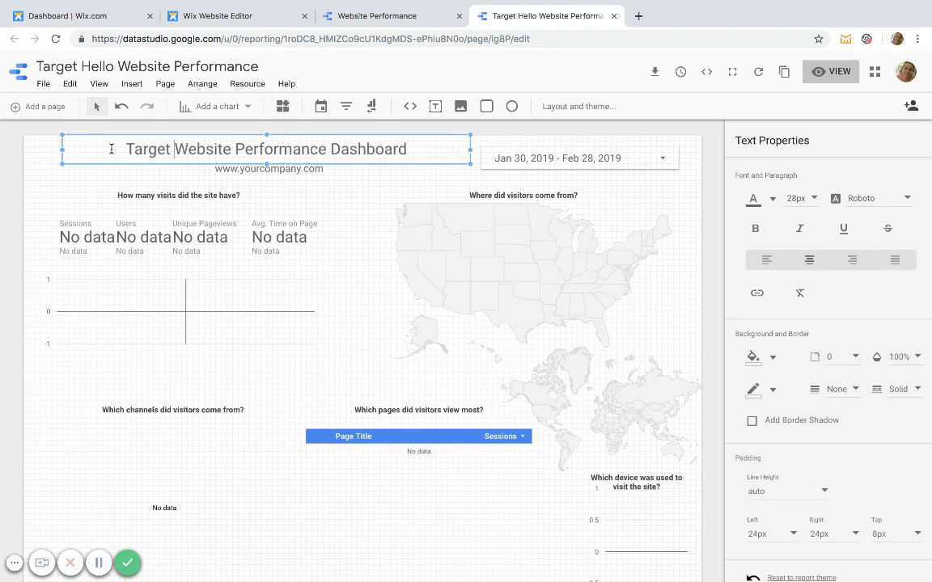
key(BackSpace)
key(BackSpace)
key(BackSpace)
text(Hello)
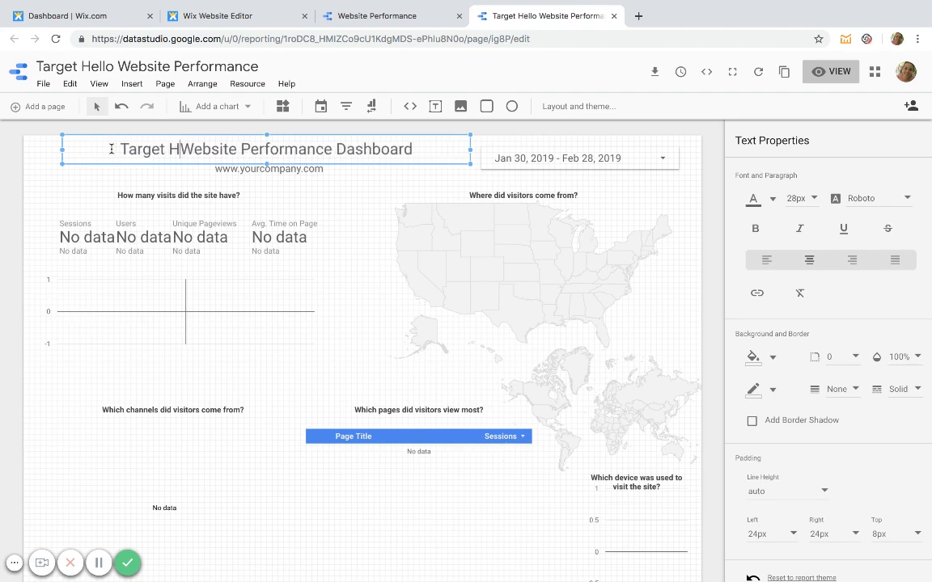
click(269, 169)
double_click(270, 168)
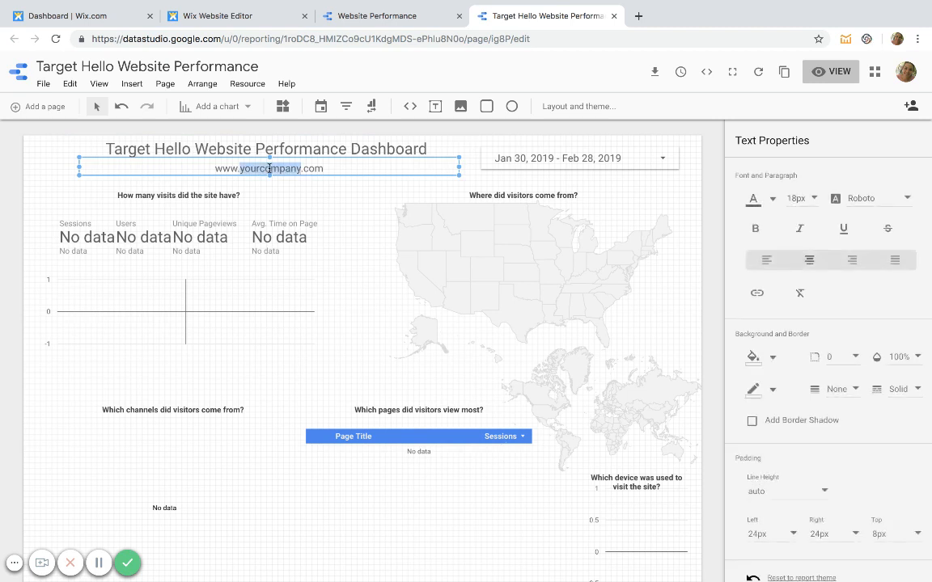
text(targethello)
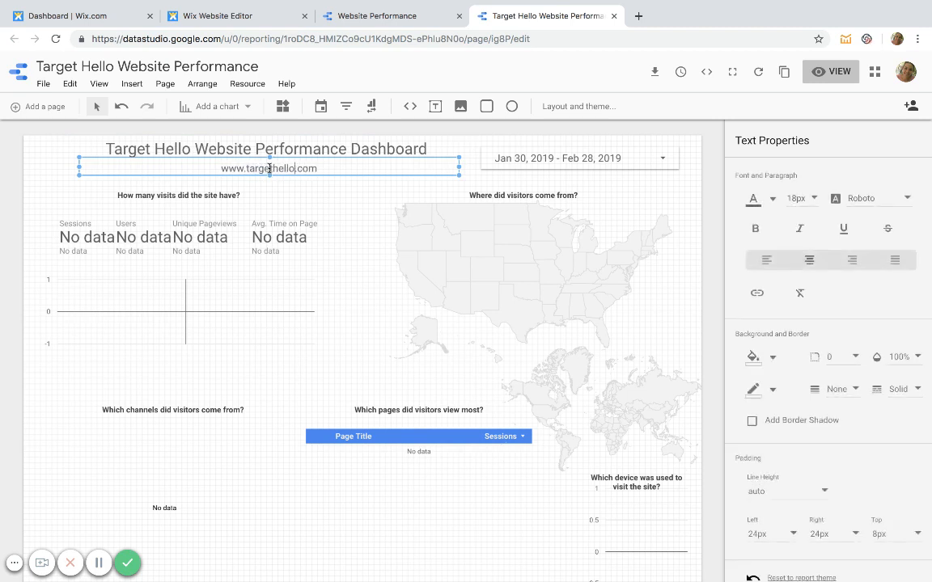
click(716, 123)
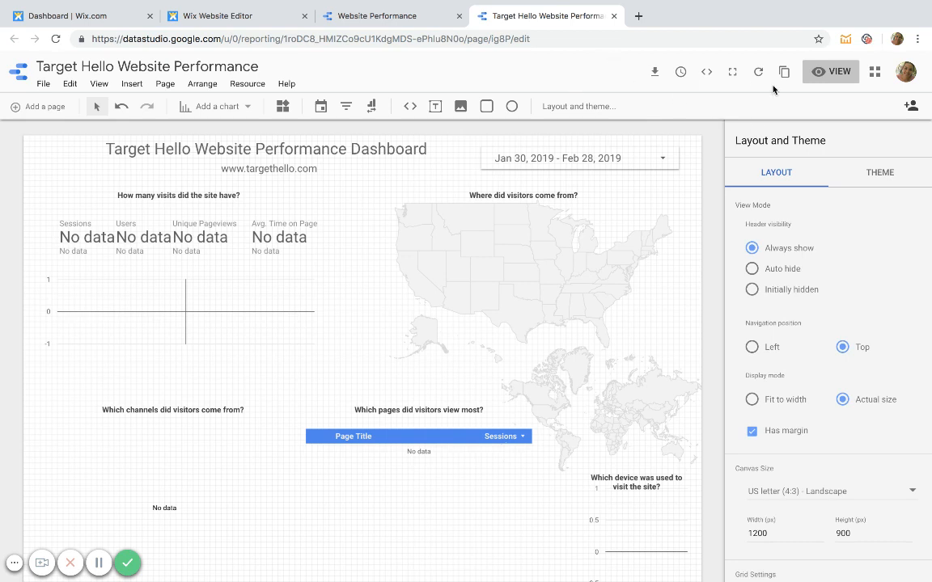
Step: Share the report by link so that anyone with the link can view it, and finish the sharing settings
click(911, 106)
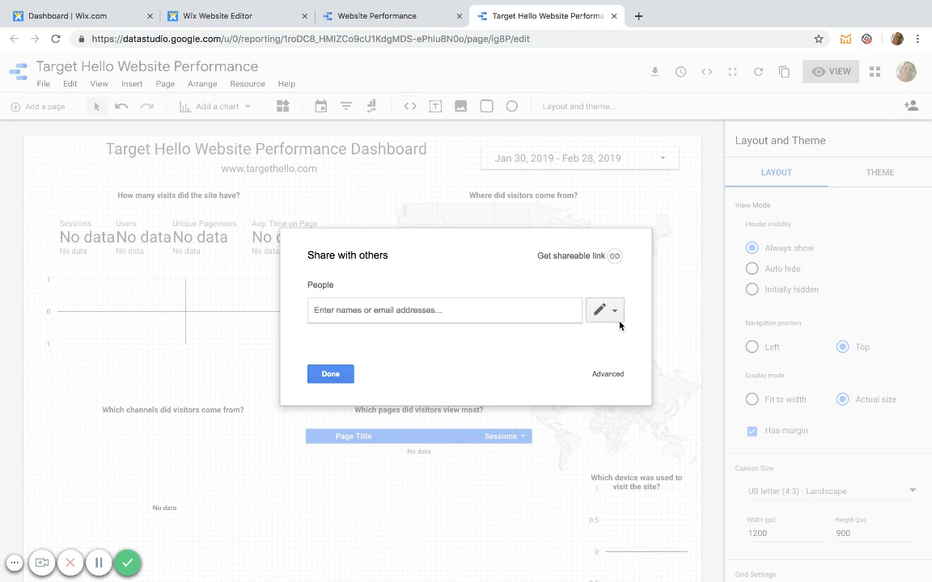
click(614, 257)
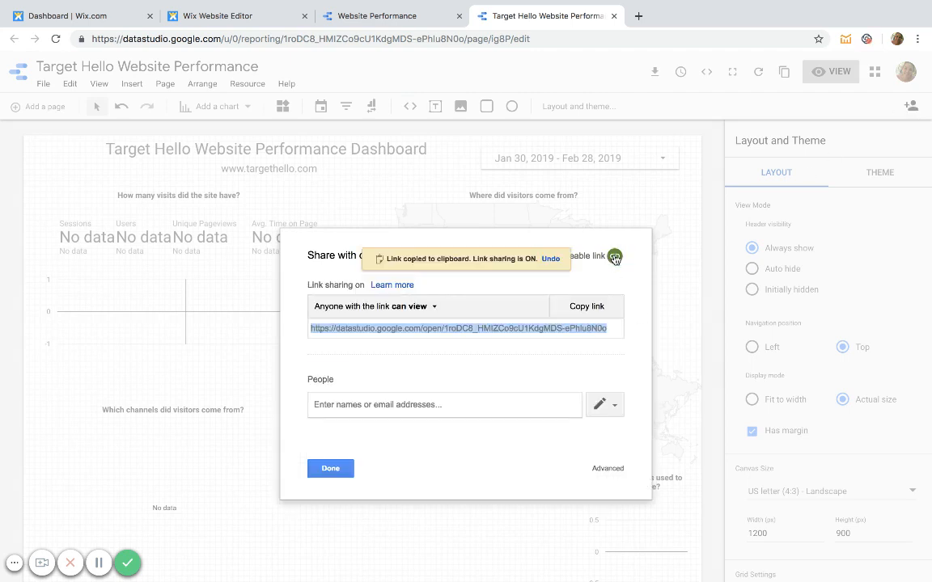
click(344, 270)
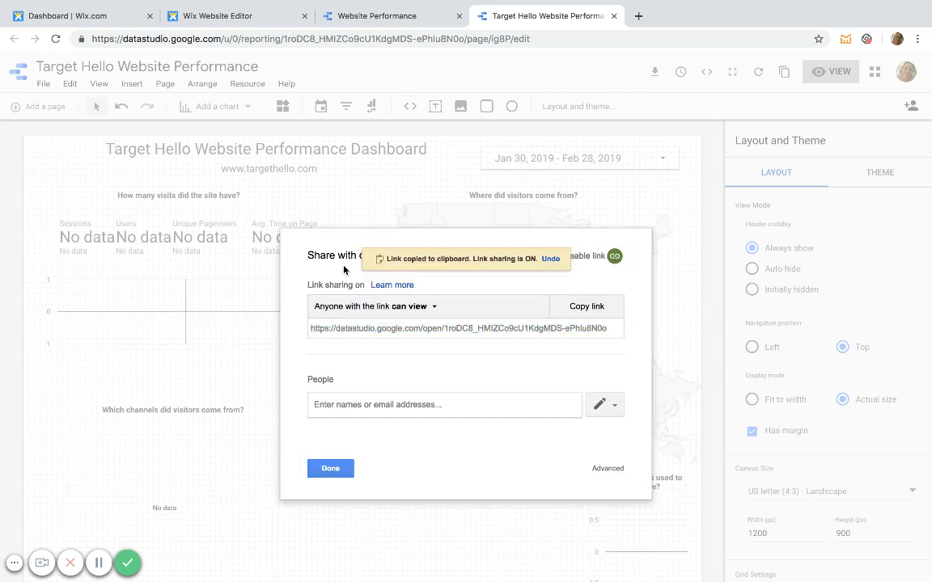
click(551, 263)
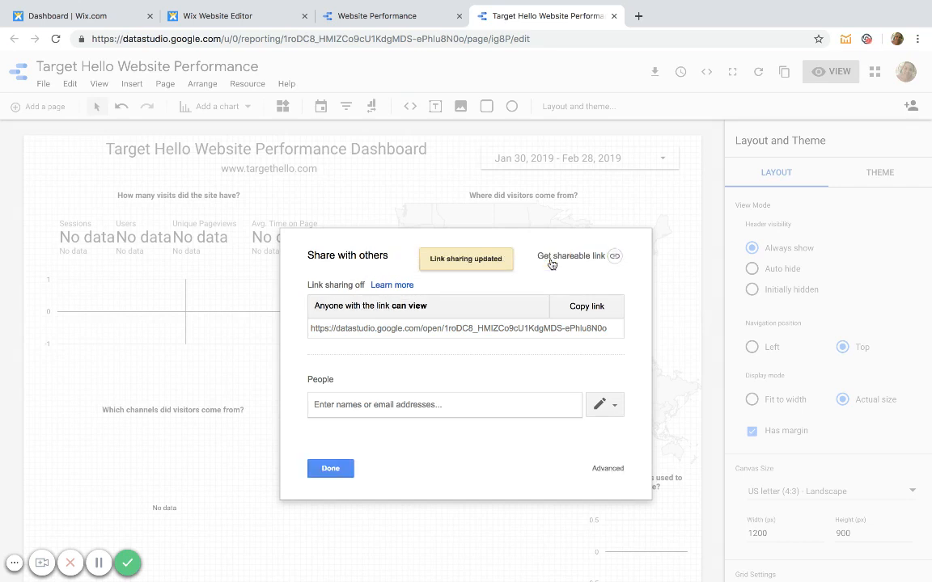
click(470, 259)
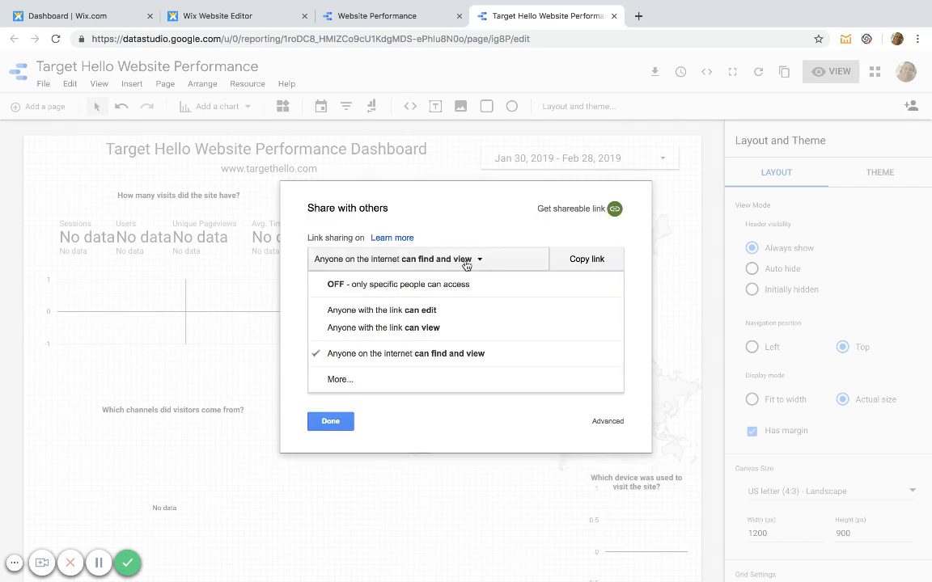
click(434, 328)
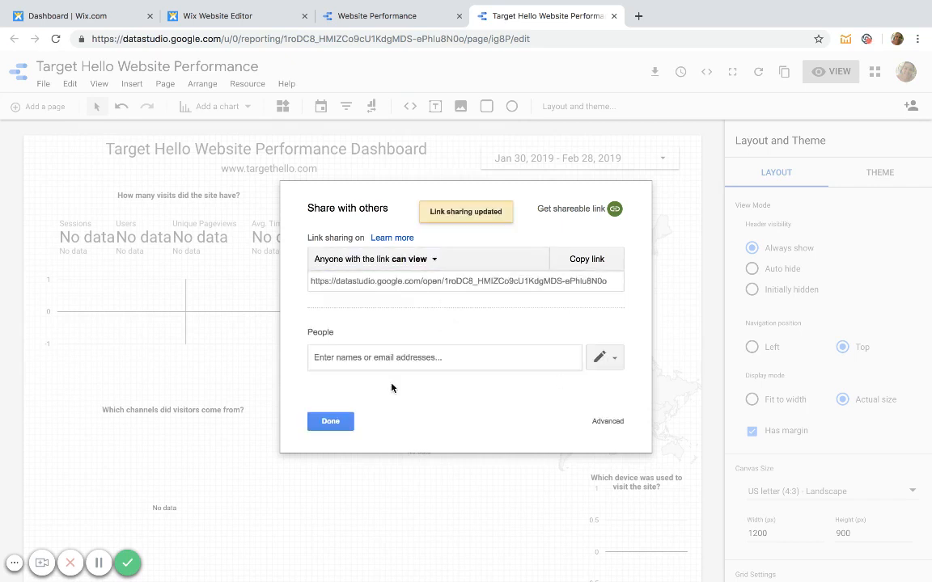
click(331, 422)
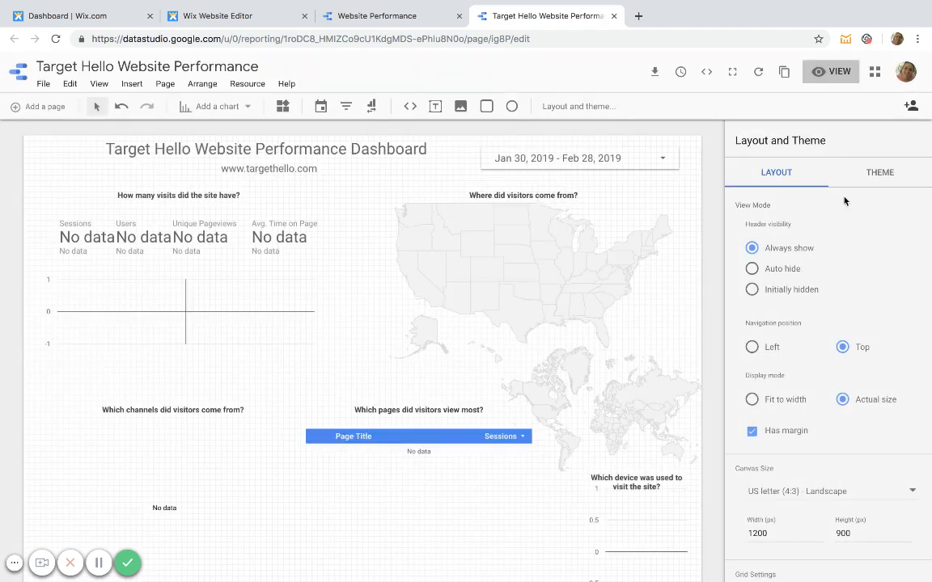
Step: Reopen the report's sharing settings and save link sharing as "On - Anyone with the link" with "Can view" access
click(911, 107)
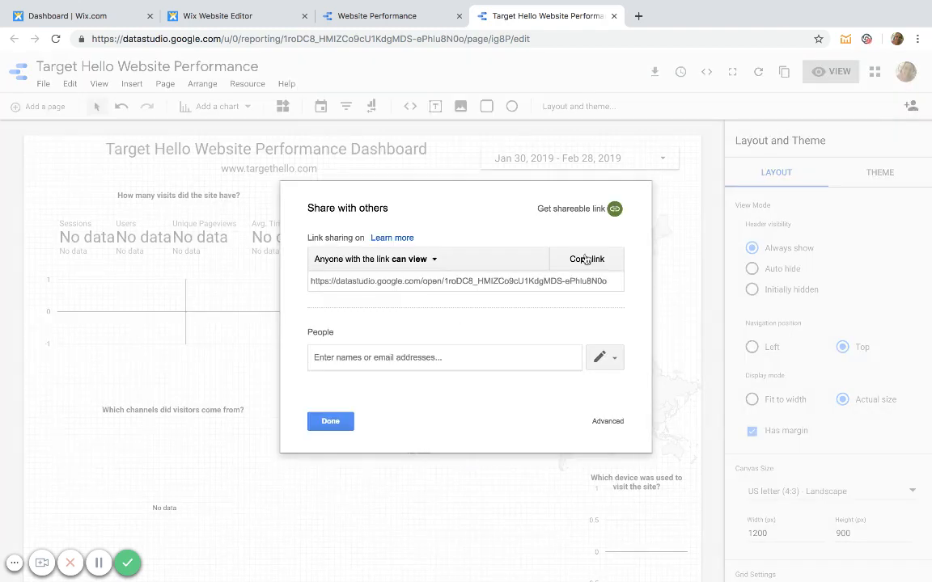
click(416, 262)
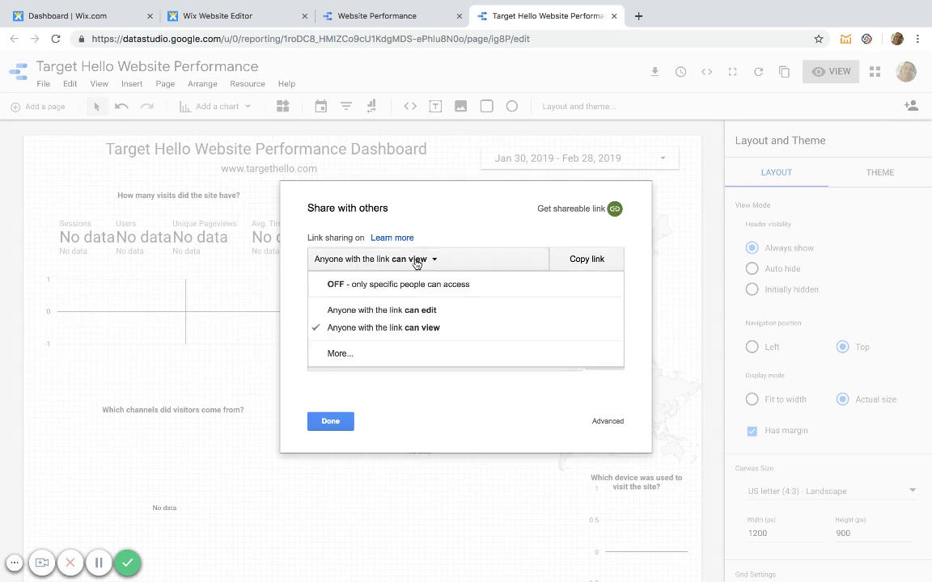
click(340, 356)
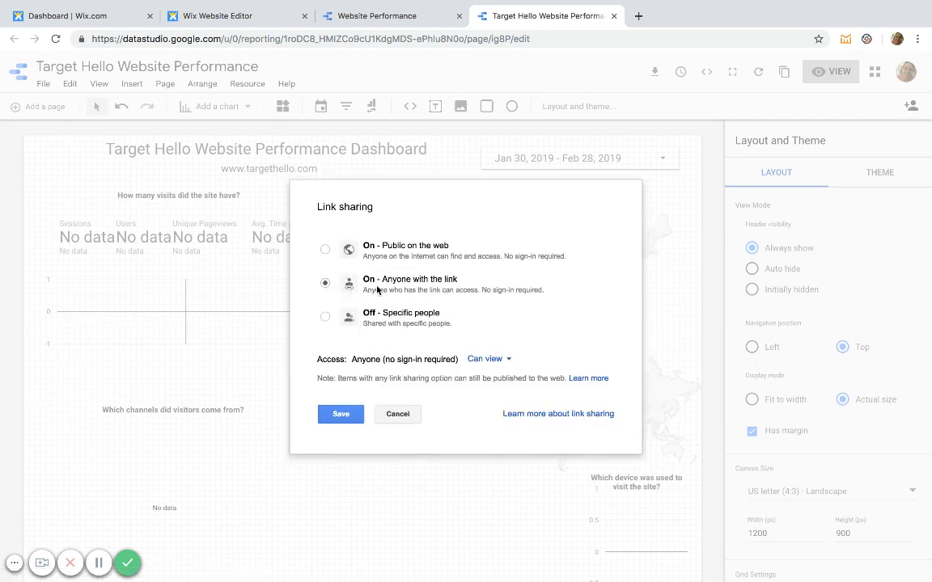
click(340, 415)
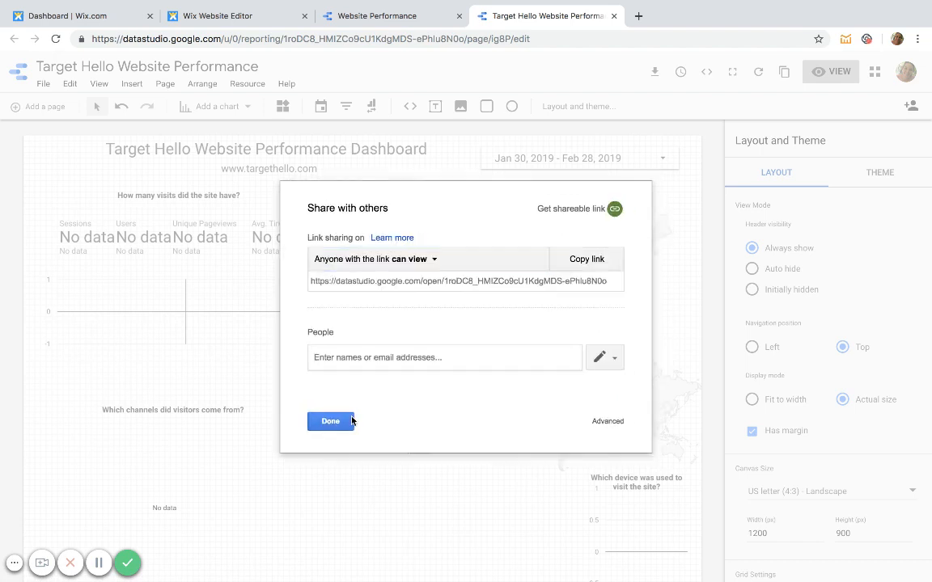
Step: Close the sharing settings and copy the report's embed code at 1200 px wide and 900 px high
click(330, 420)
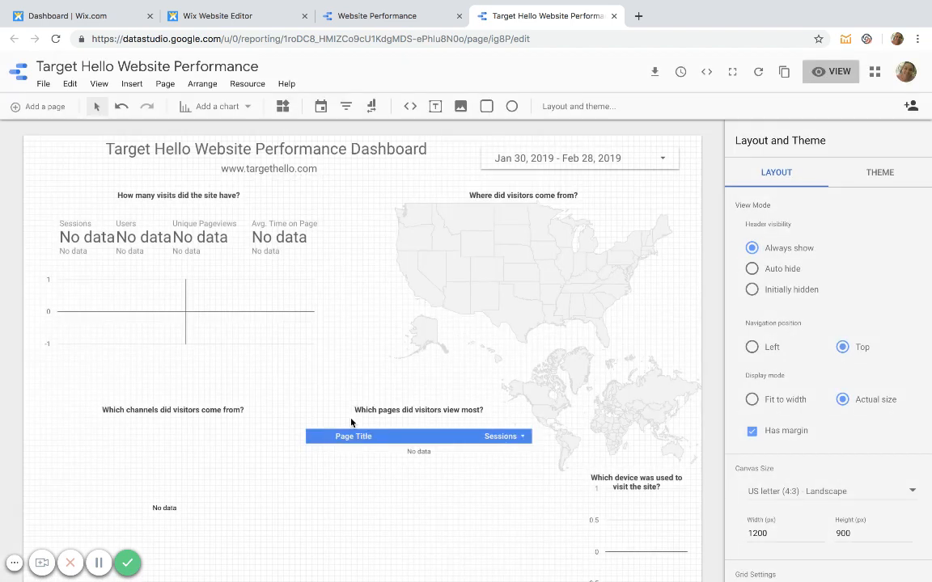
click(706, 73)
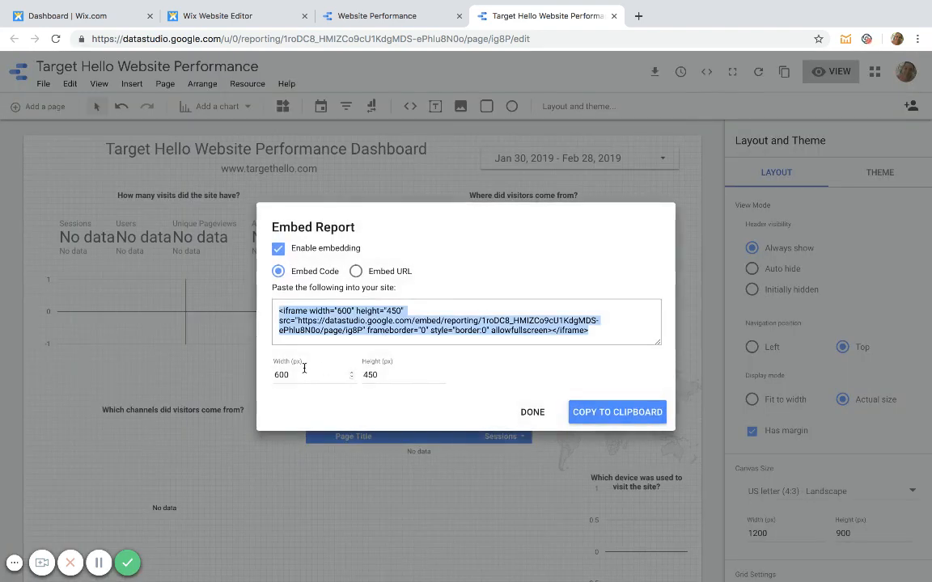
drag(305, 372, 257, 380)
text(1200)
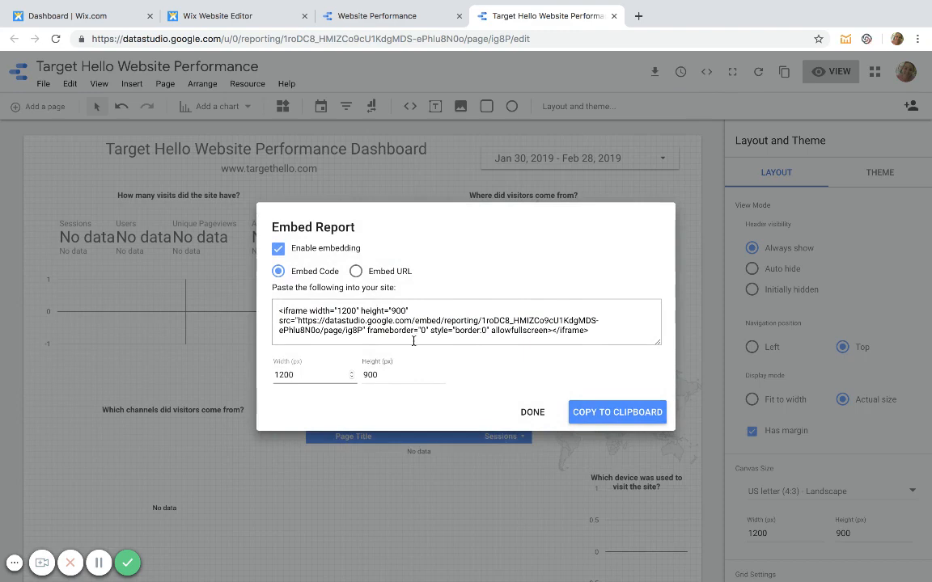
click(597, 412)
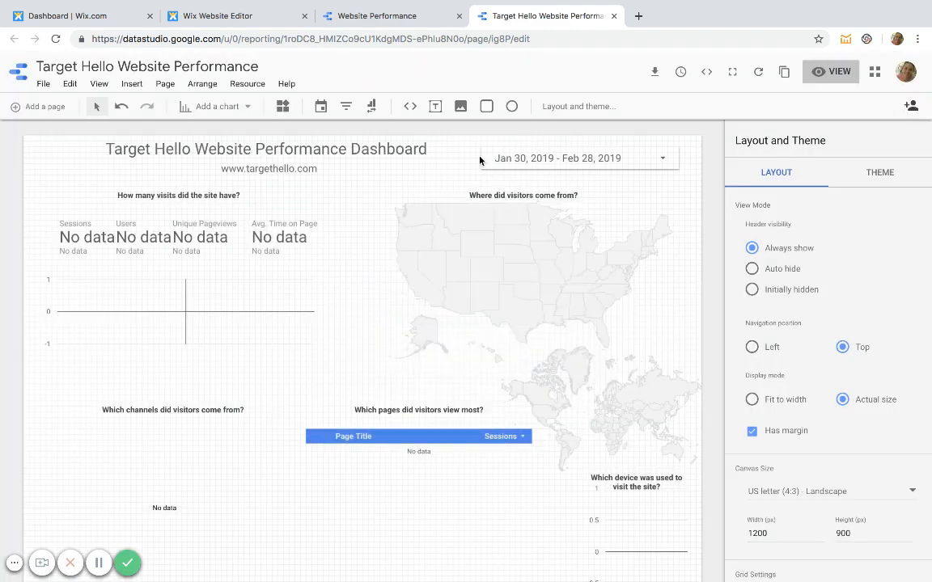
Step: Switch to the Wix Website Editor and turn on the Developer Tools for the site
click(273, 21)
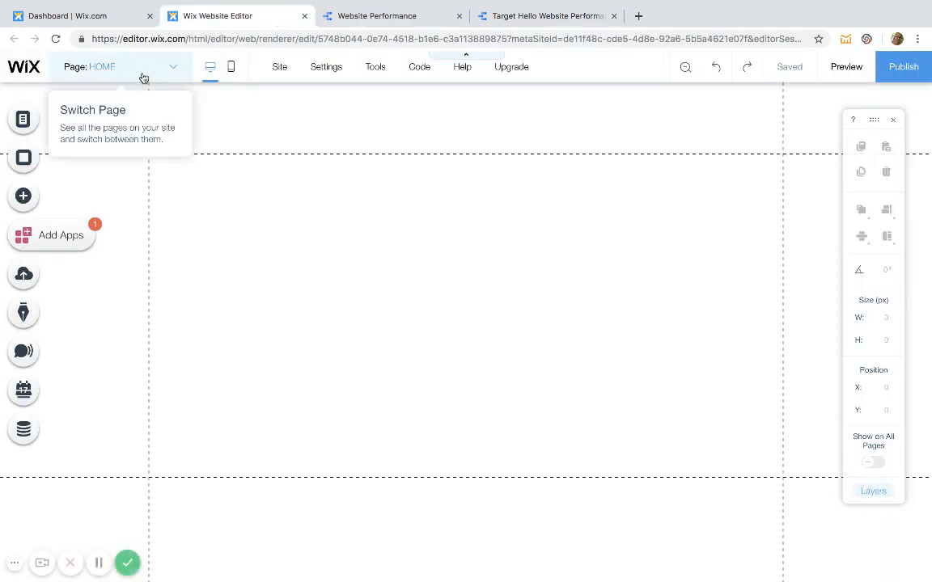
click(168, 72)
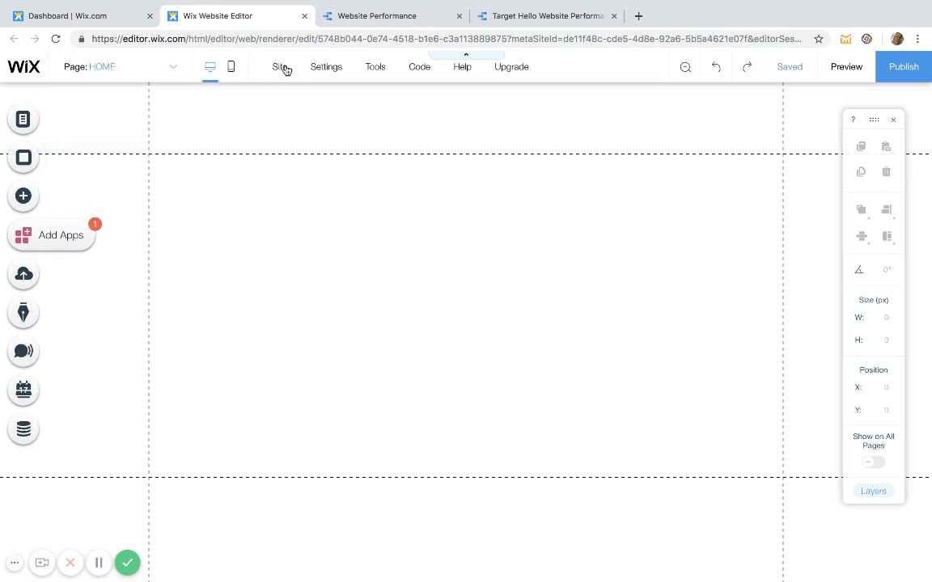
mouse_move(414, 68)
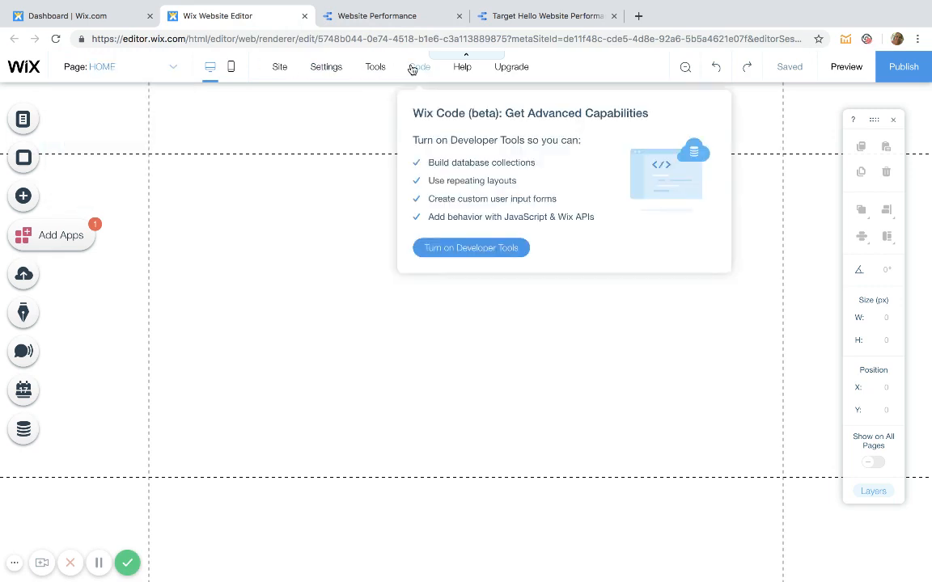
click(450, 248)
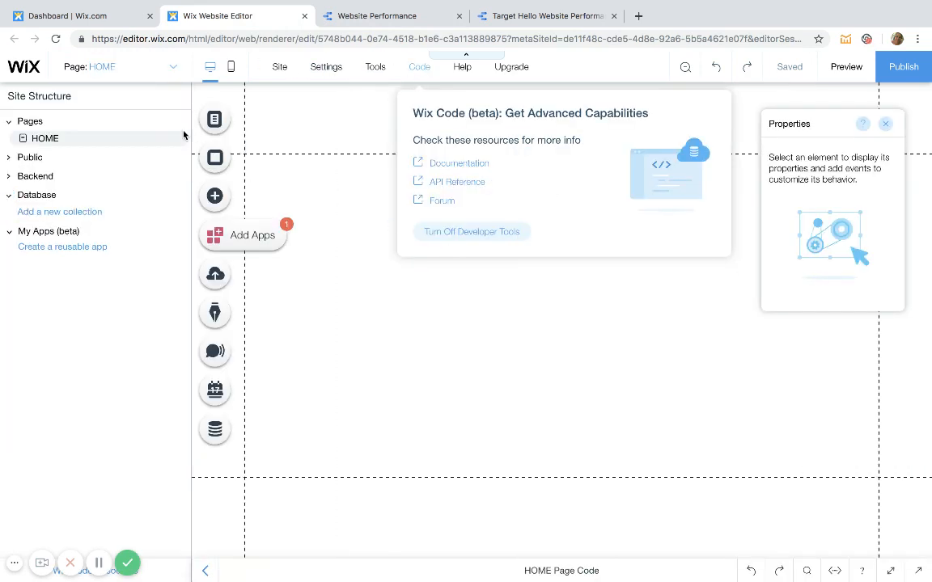
Step: Add a new dashboard page to the site and name it "Analytics"
click(216, 198)
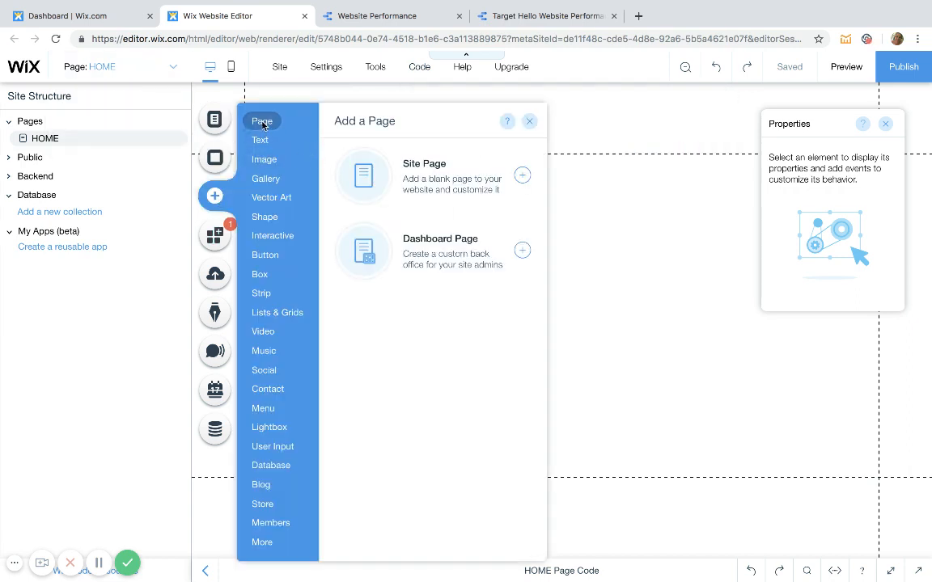
click(476, 255)
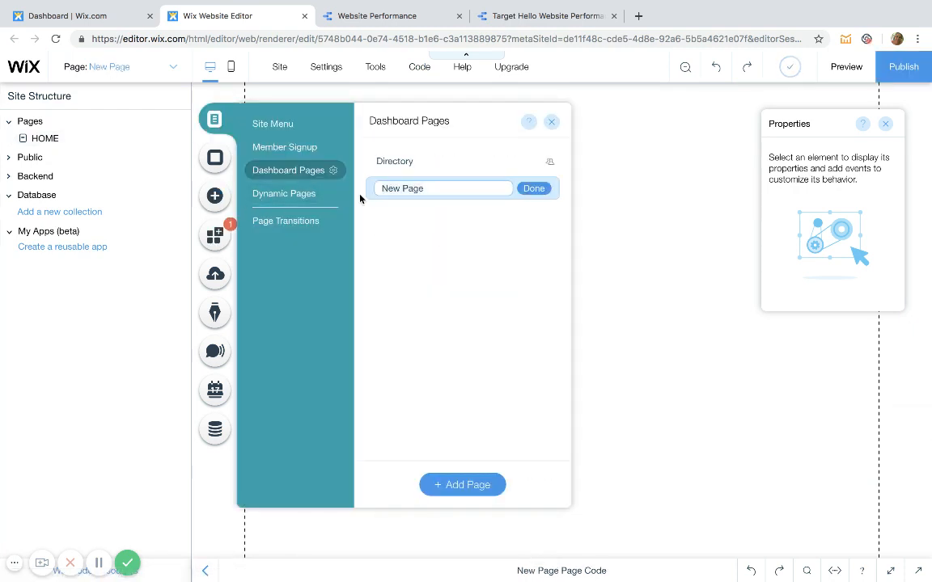
text(Analytics)
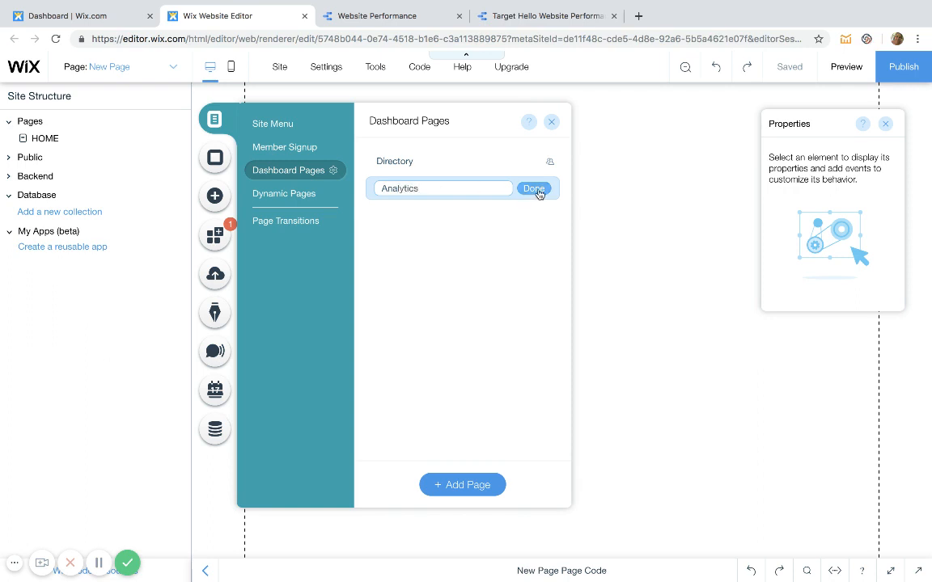
click(535, 189)
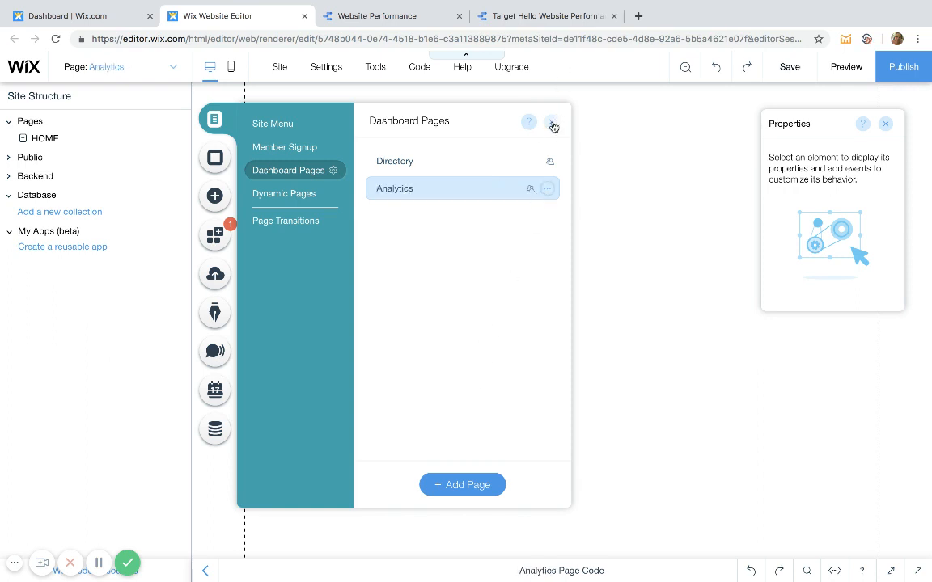
click(552, 124)
Step: Add an HTML iframe element from the Embeds to the Analytics page
click(215, 195)
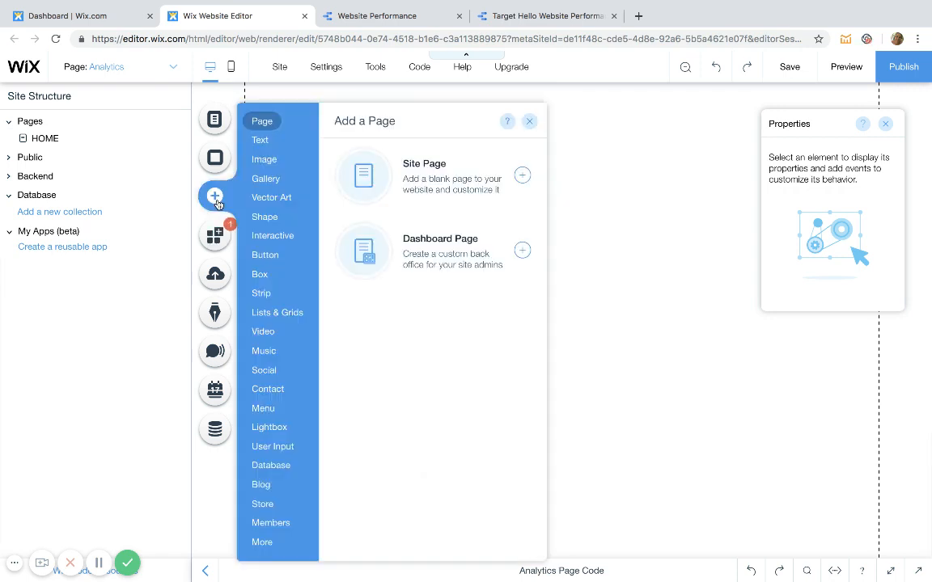
mouse_move(270, 544)
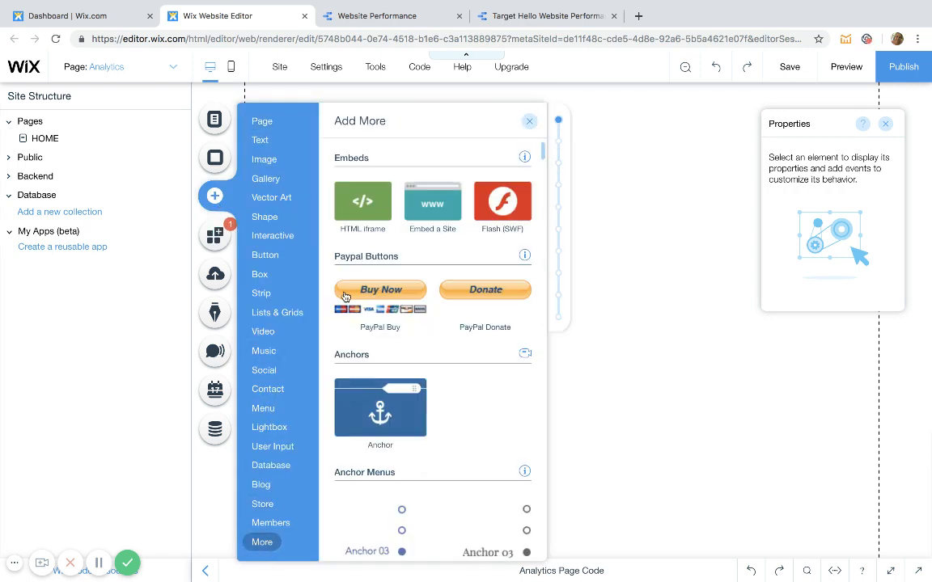
click(363, 188)
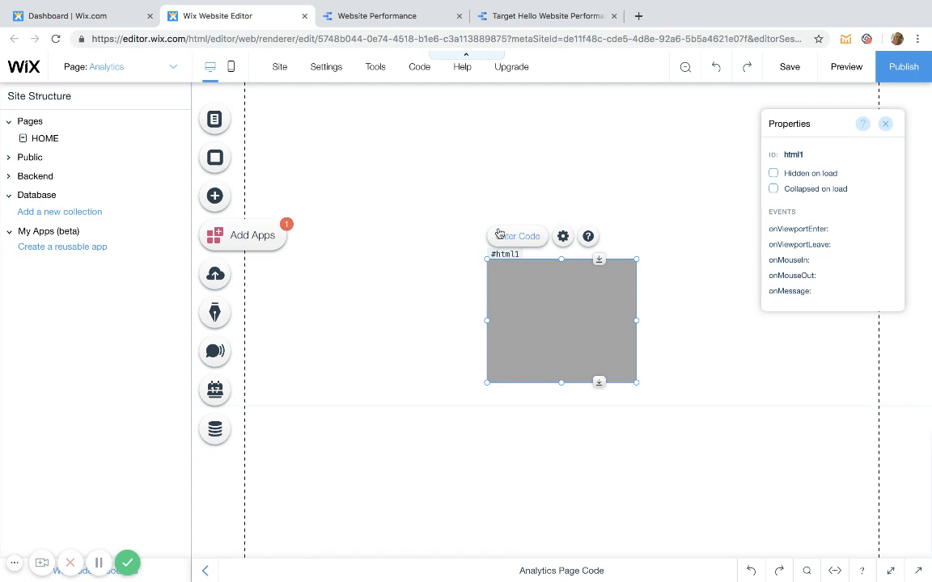
Step: Paste the copied Data Studio embed code into the HTML iframe, apply it and close its settings
click(503, 236)
click(692, 418)
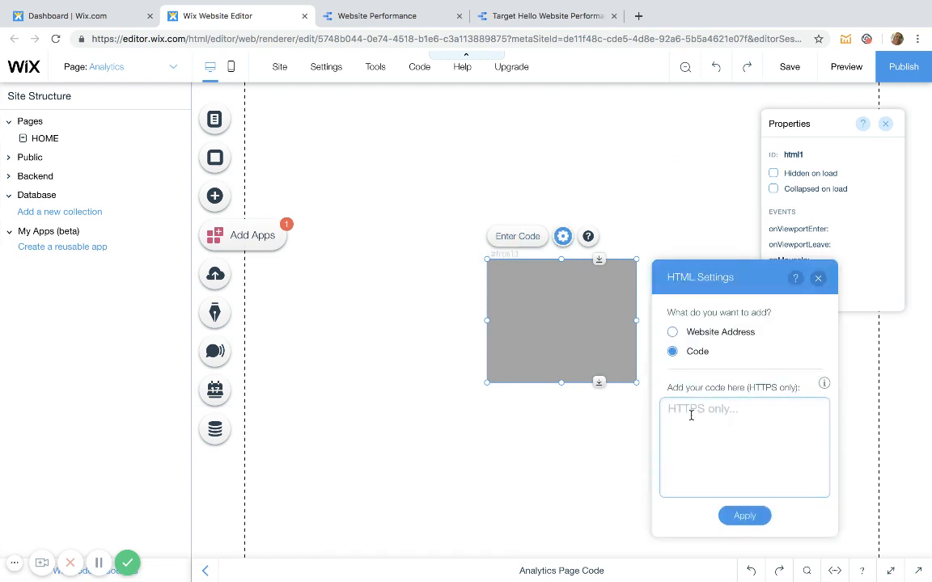
key(ctrl+v)
click(753, 516)
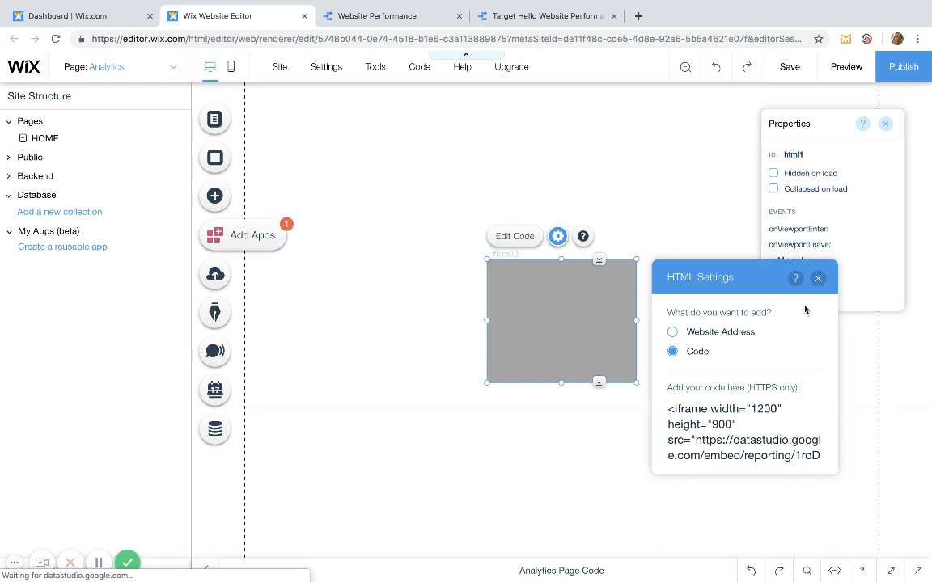
click(817, 278)
Step: Move the iframe toward the upper-left corner of the page and enlarge it to the report's full width
drag(572, 313, 308, 165)
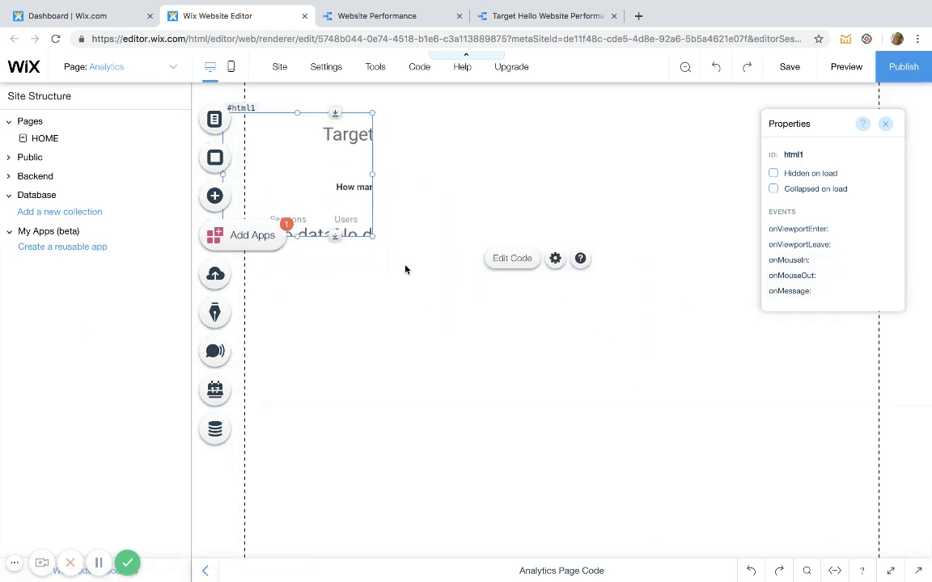
drag(374, 236, 917, 496)
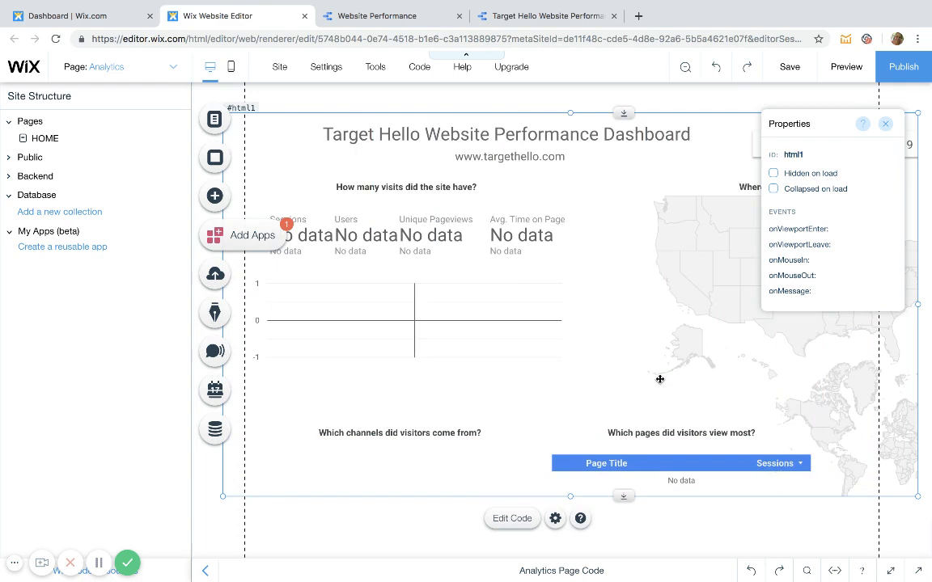
drag(623, 379, 387, 352)
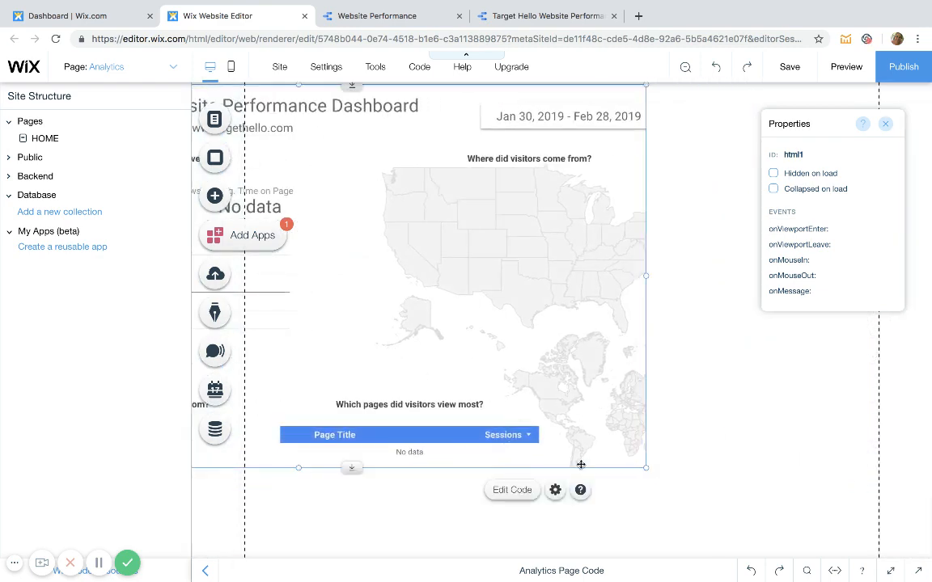
drag(645, 467, 742, 513)
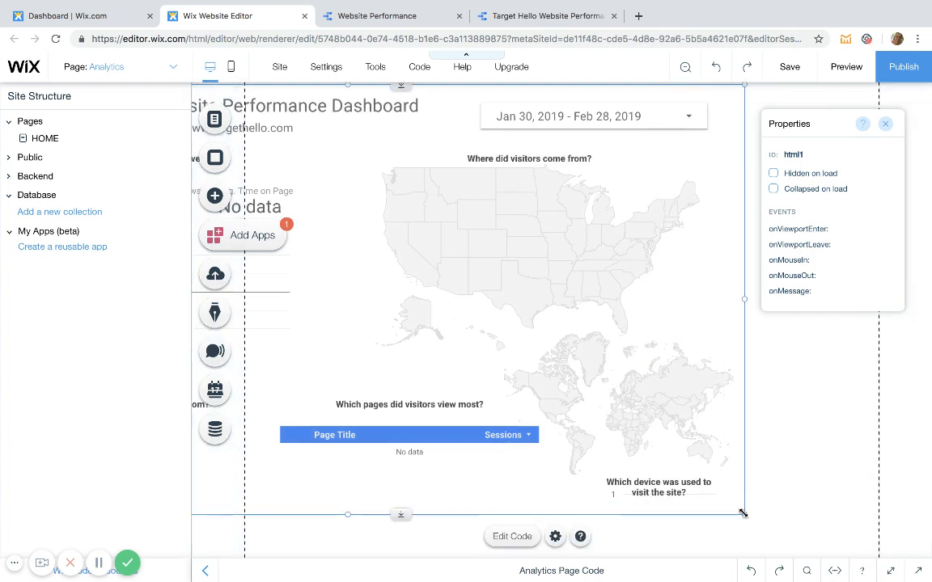
Step: Stretch the iframe's lower edge downward until the whole report down to the Google Data Studio label fits
drag(400, 516, 414, 576)
scroll(404, 431, down, 2)
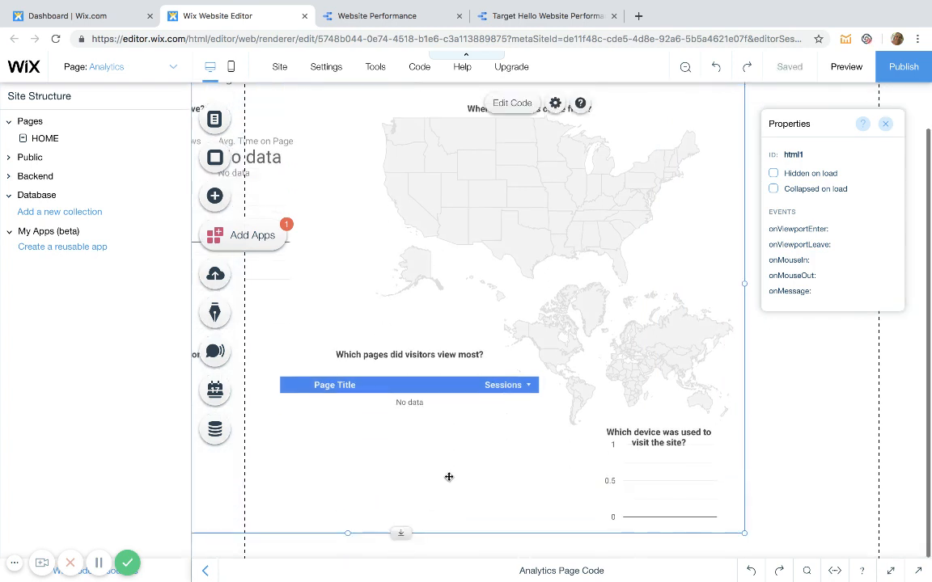
drag(401, 535, 404, 581)
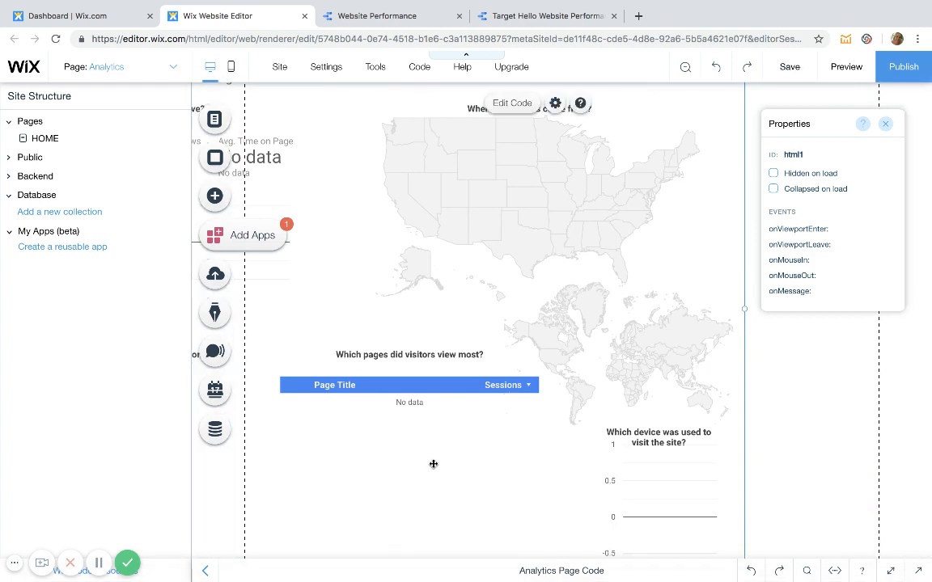
scroll(434, 465, down, 2)
drag(401, 534, 405, 581)
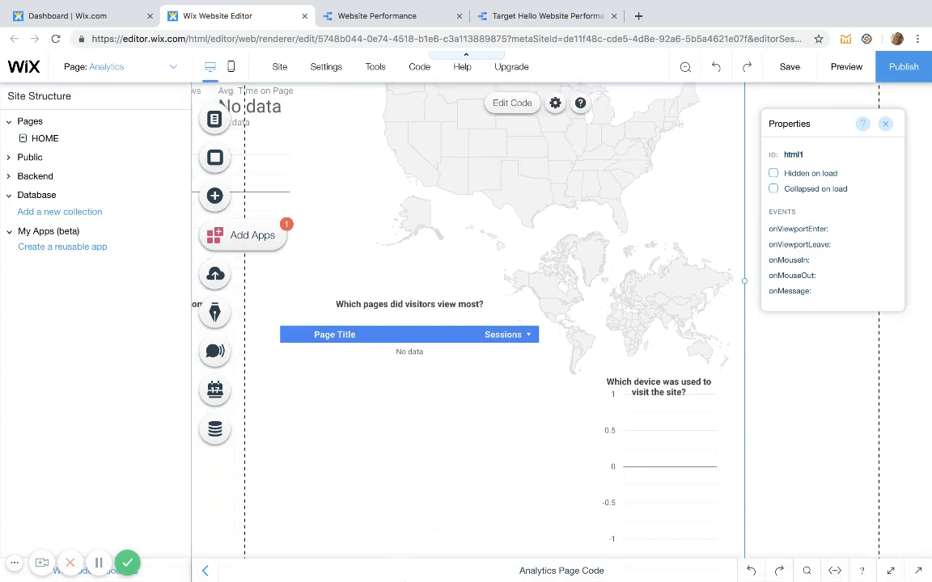
scroll(440, 446, down, 2)
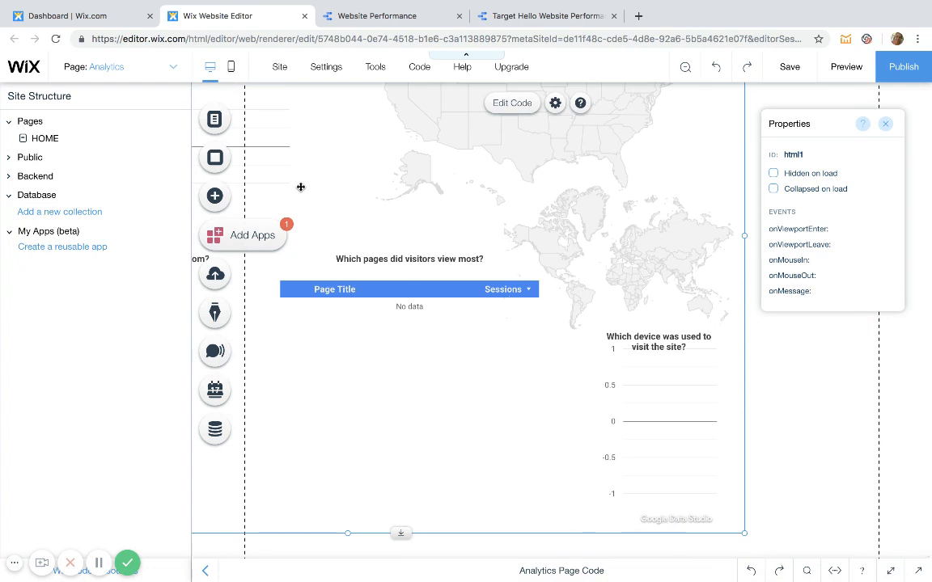
Step: Reposition the enlarged iframe so it is roughly centred across the page and sits near its upper edge
drag(297, 182, 422, 254)
scroll(422, 254, up, 2)
drag(514, 260, 515, 220)
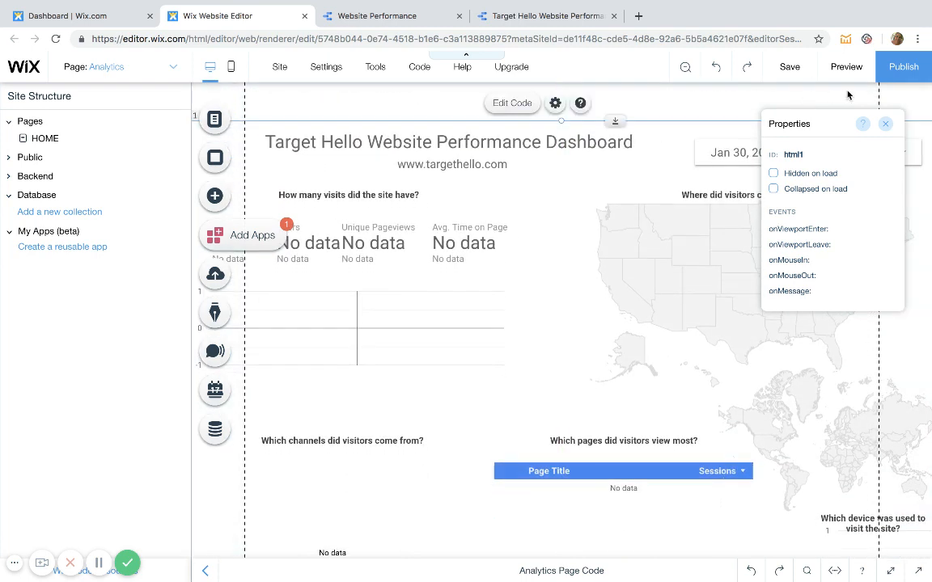
Step: Publish the site, close the element properties, and leave the website editor
click(903, 69)
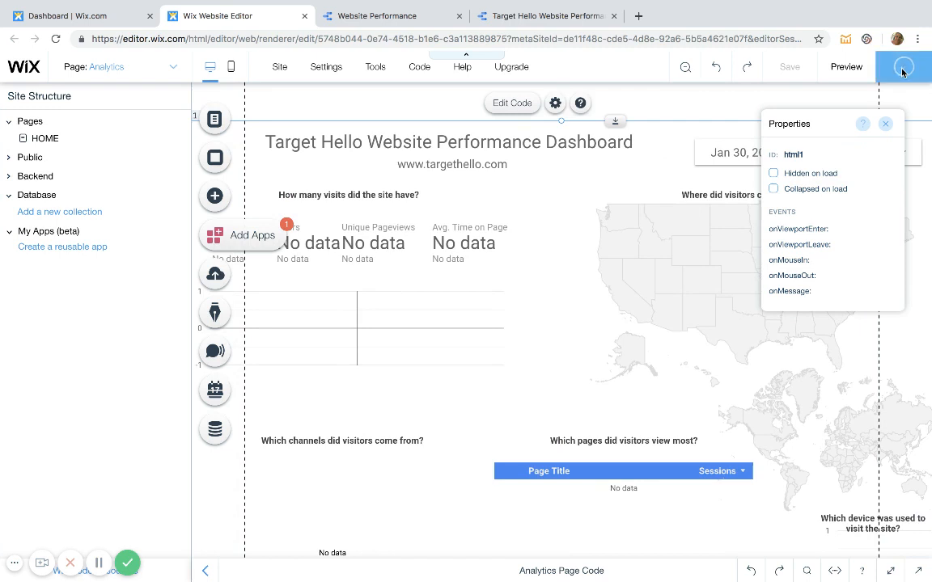
click(886, 124)
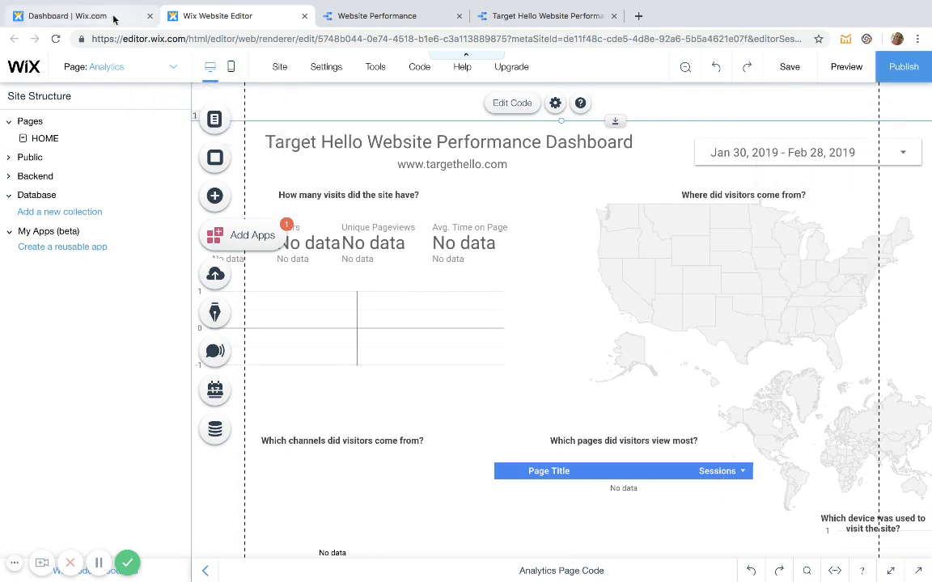
mouse_move(304, 2)
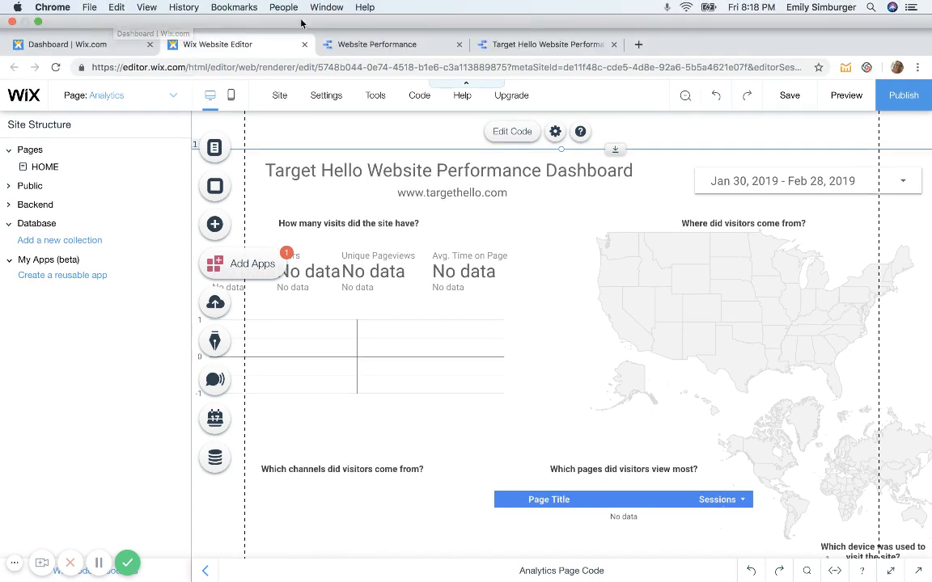
click(305, 45)
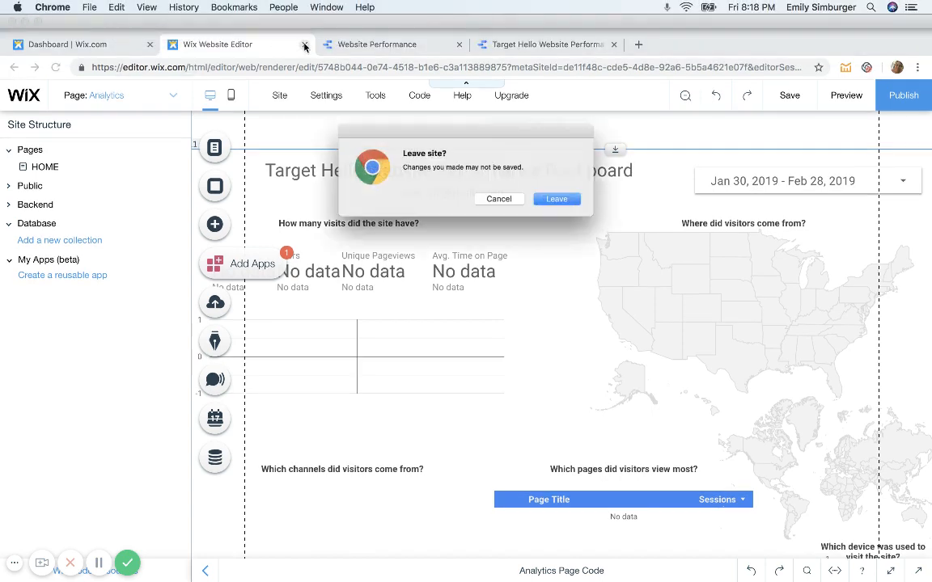
click(563, 201)
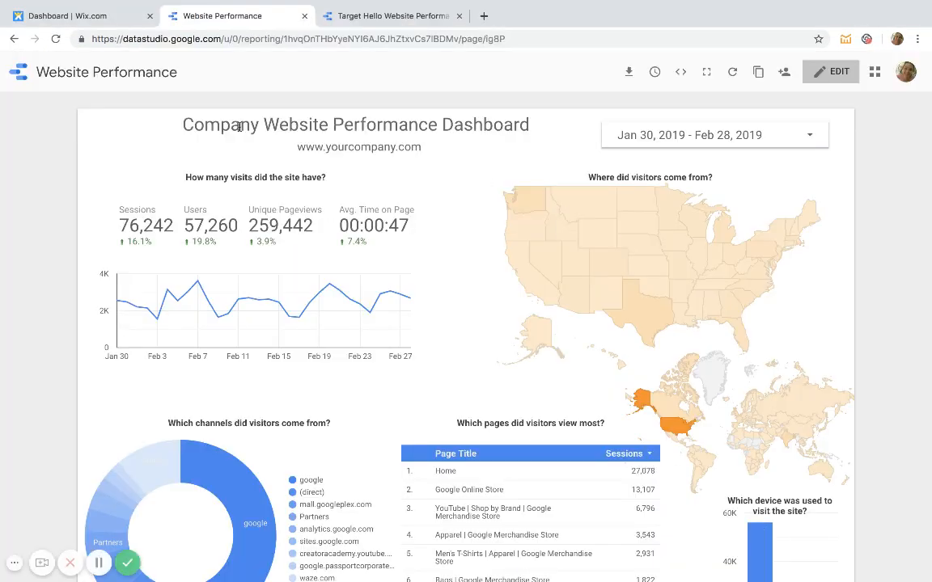
Step: Return to the Wix dashboard, reload it, and open the new Analytics page from the site's main menu
click(76, 16)
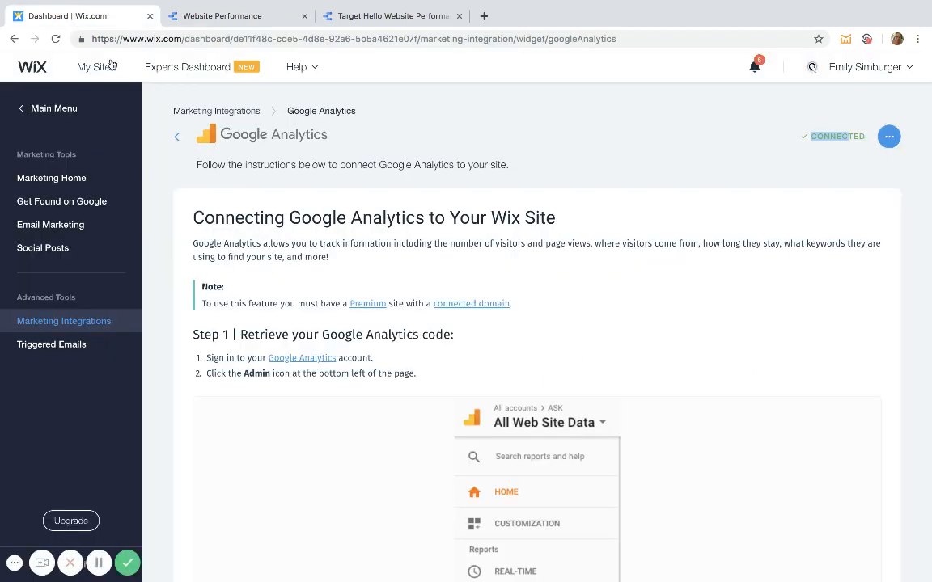
click(64, 103)
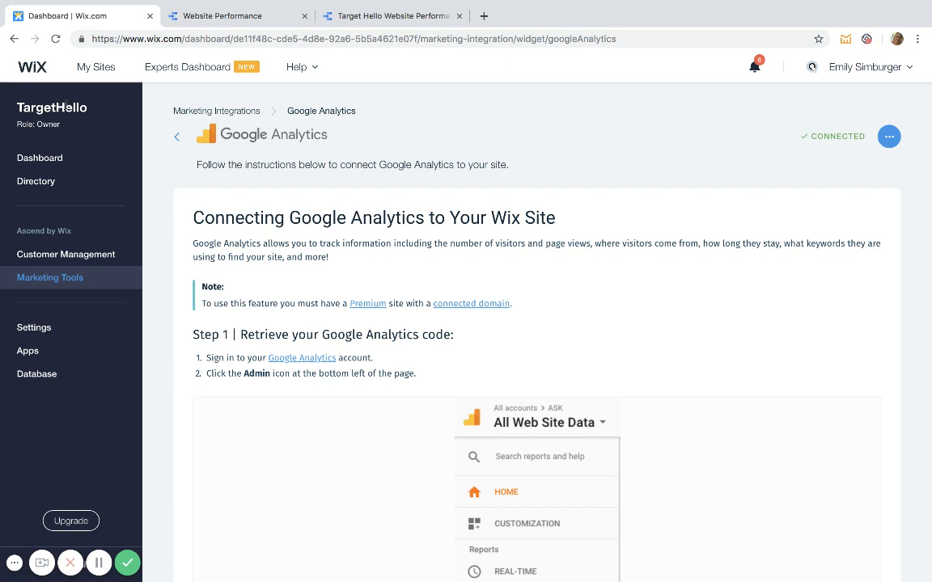
click(57, 39)
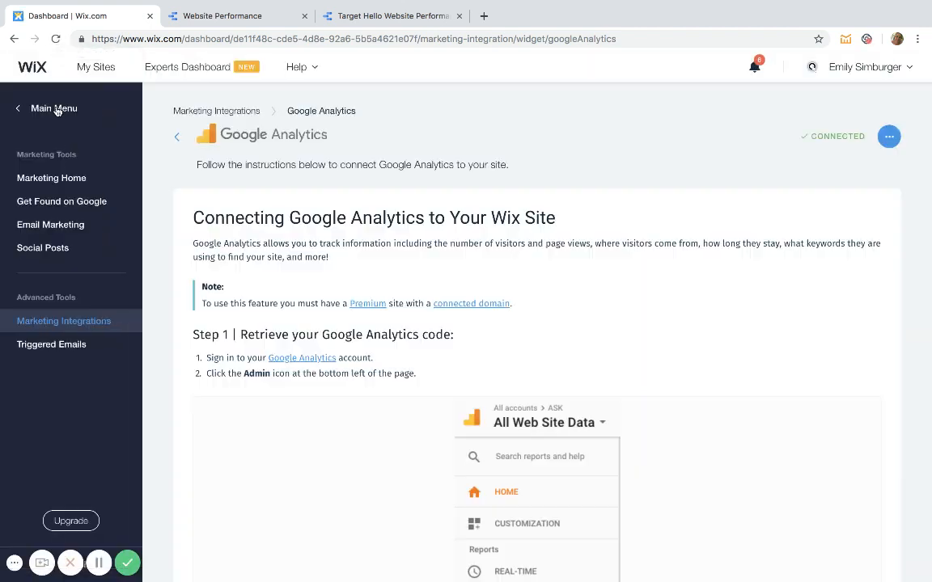
click(57, 108)
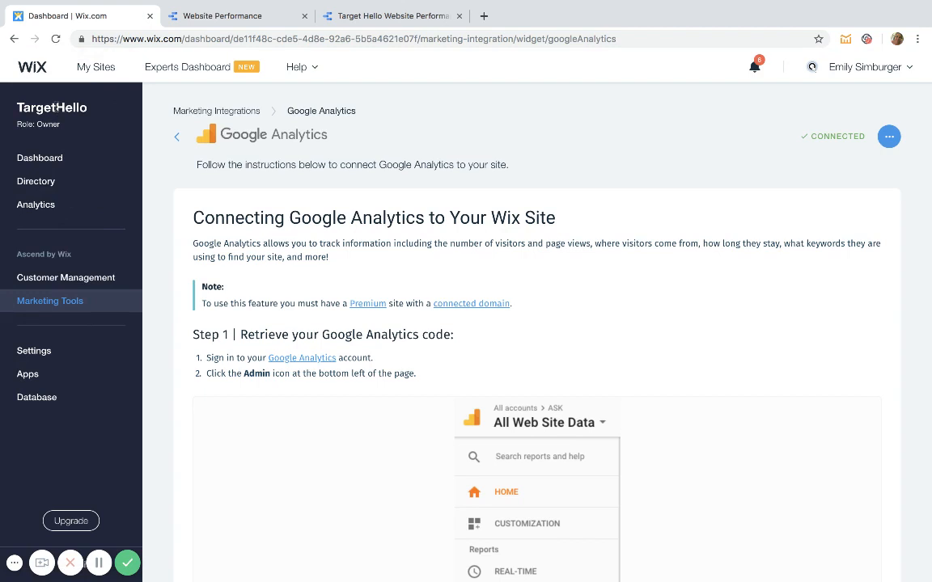
click(30, 207)
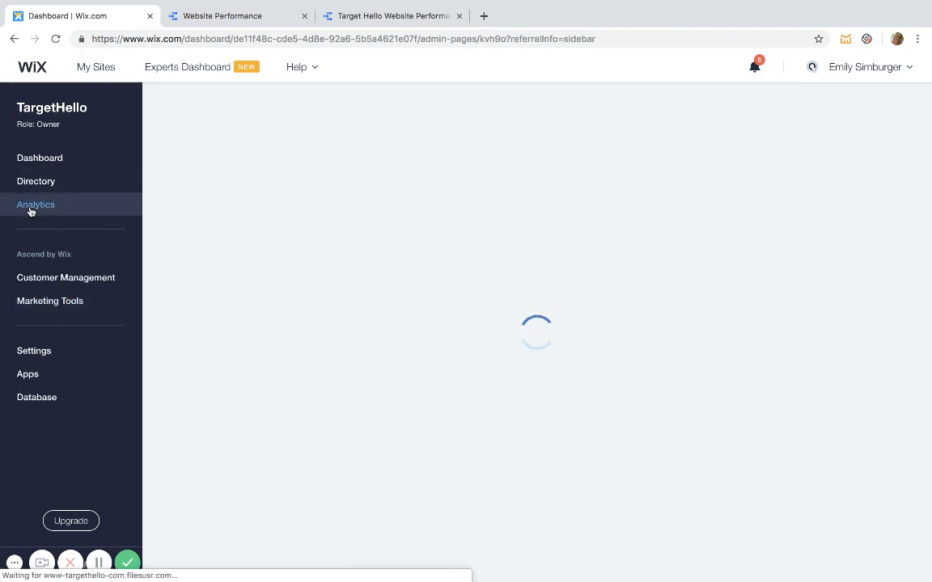